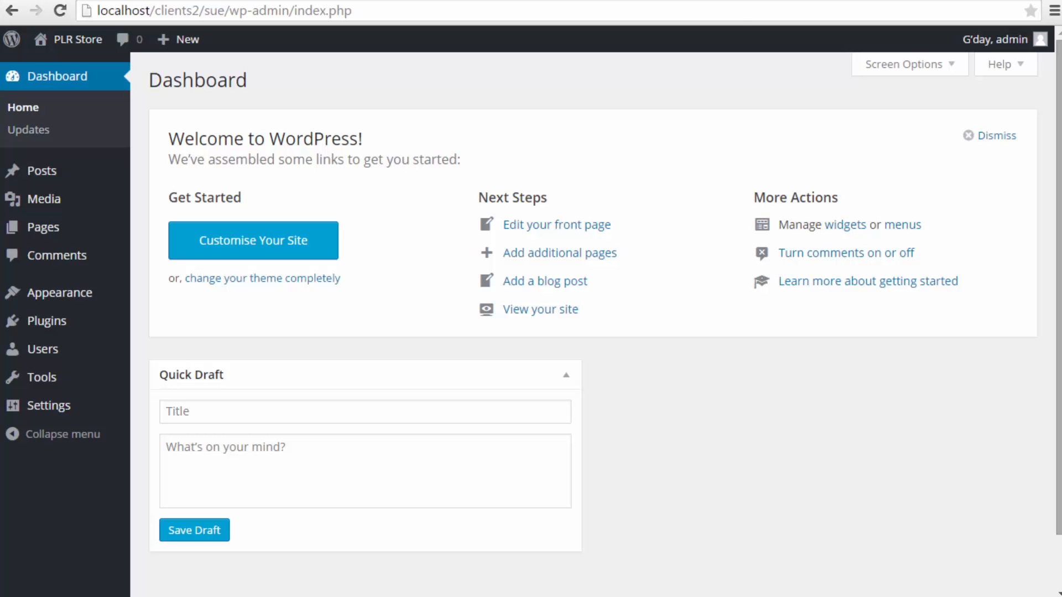
Open the list of posts and load the public PLR Store site in a separate browser tab
left_click(25, 171)
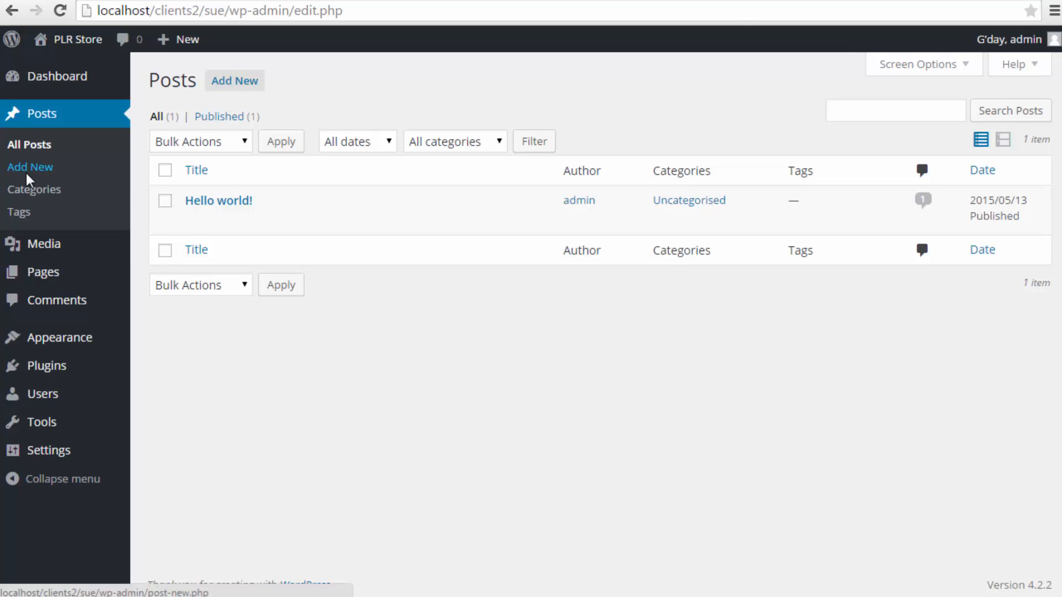
mouse_move(60, 45)
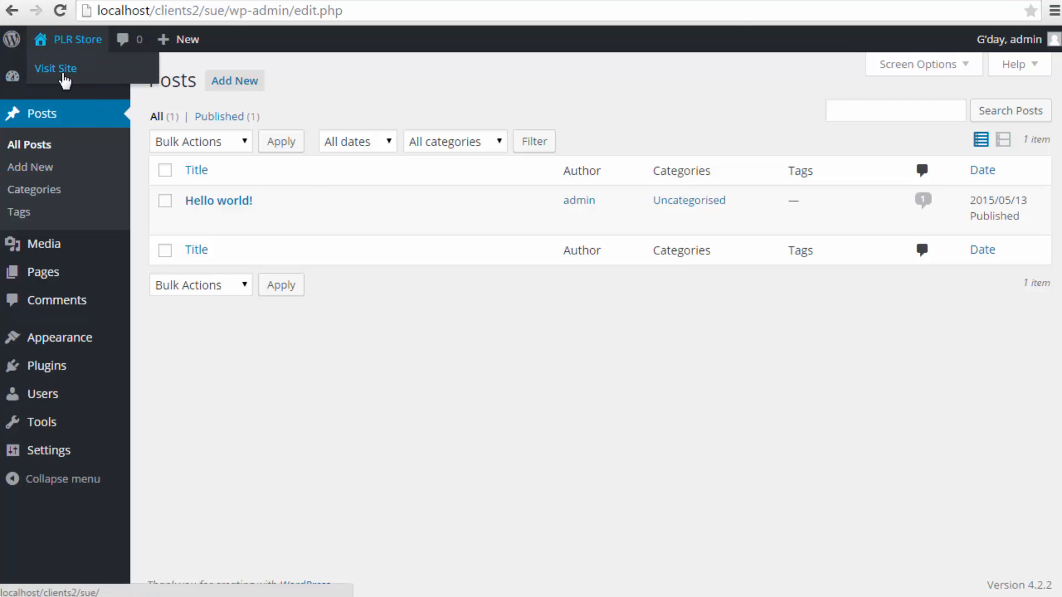
right_click(63, 74)
left_click(127, 85)
left_click(253, 3)
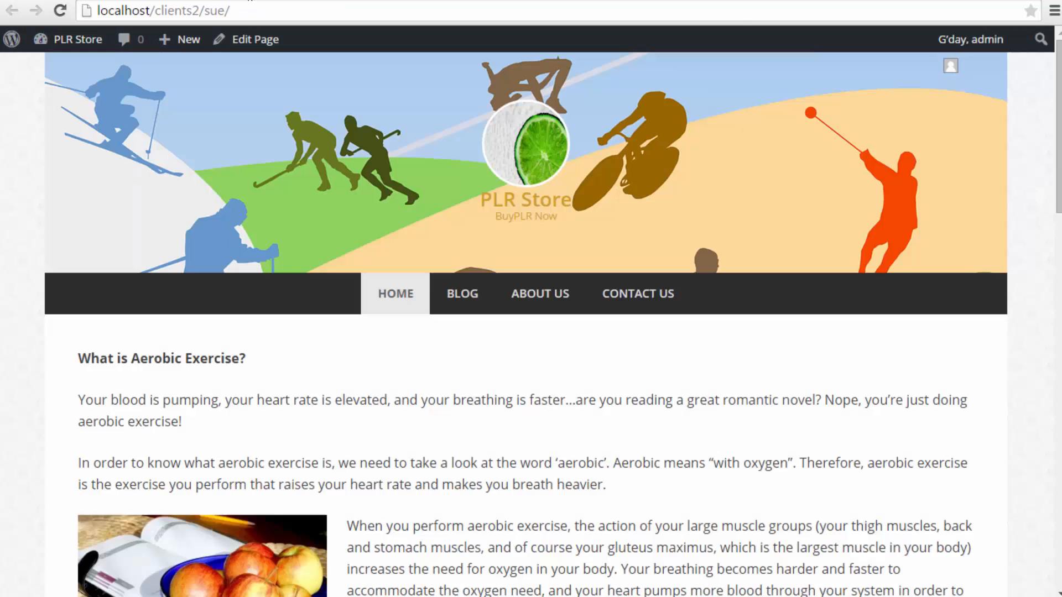
Look through the site's home page from the header down to the footer
scroll(372, 308, "down", 12)
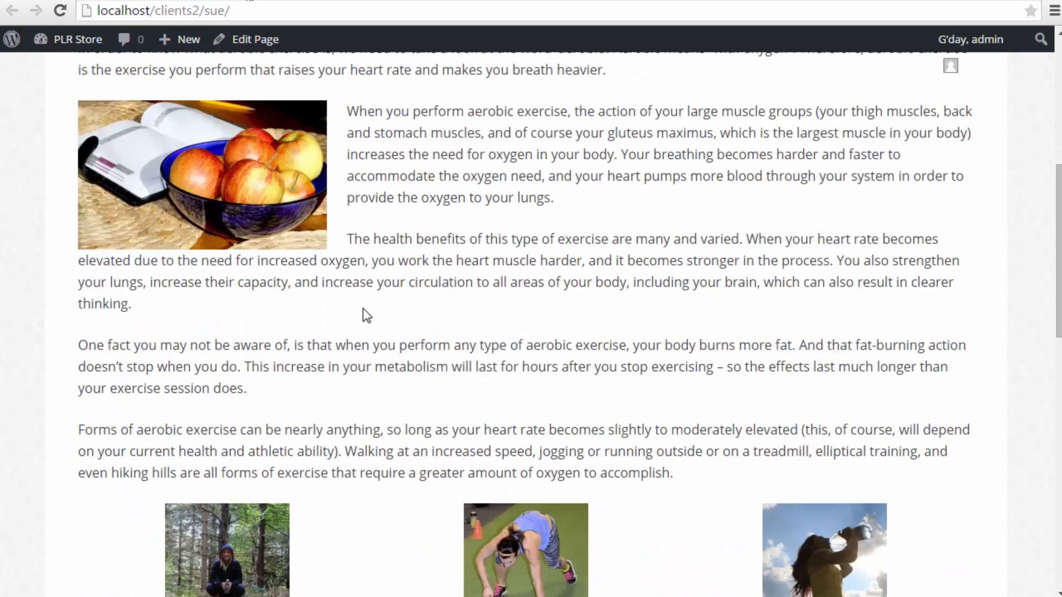
scroll(359, 311, "down", 10)
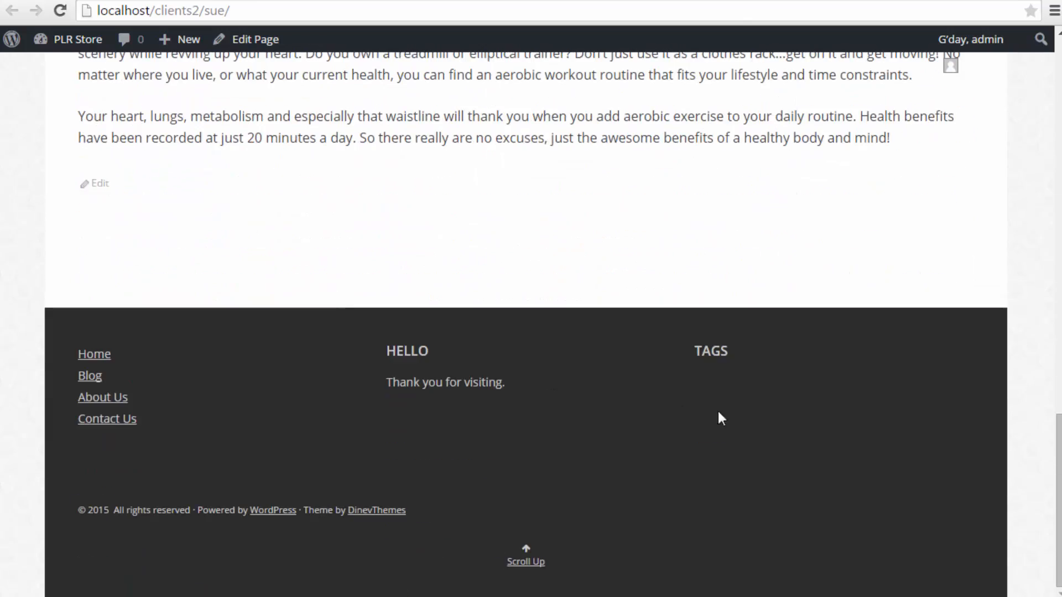
scroll(256, 455, "up", 20)
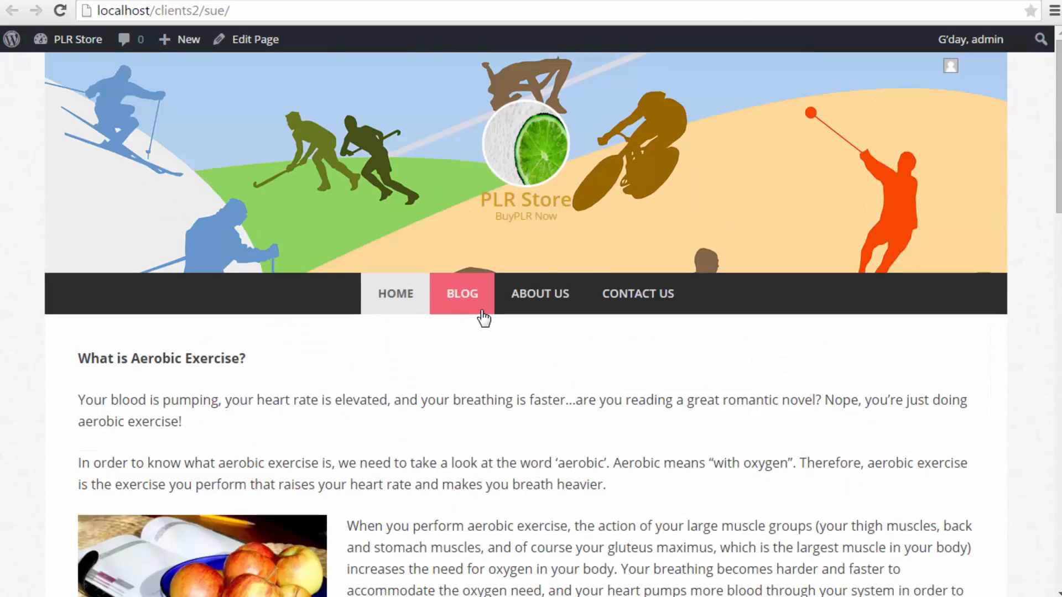
Examine the Blog page and the full "Hello world!" post, then return to the site's home page
left_click(462, 212)
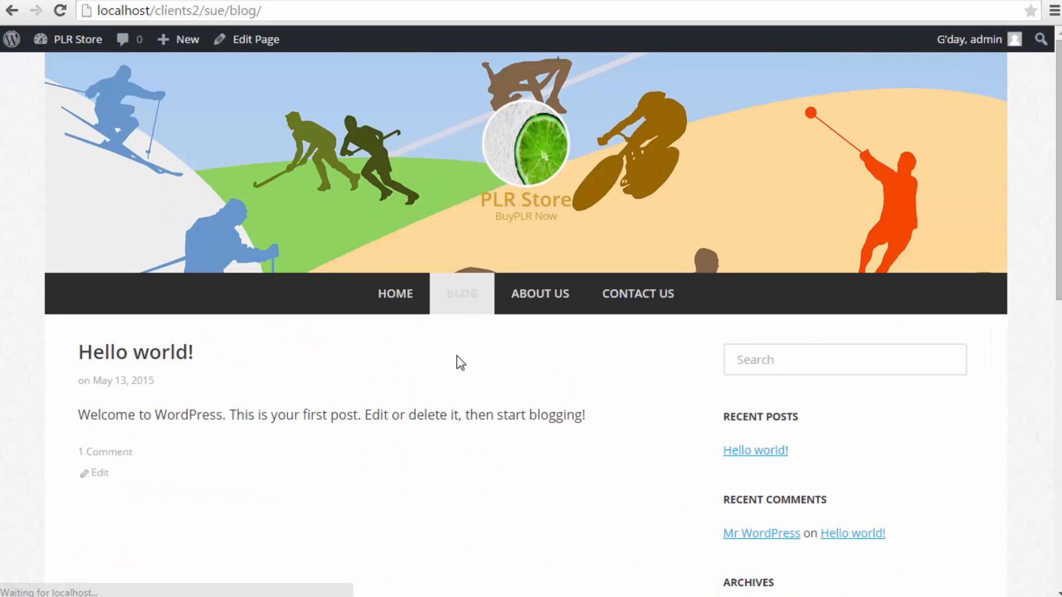
scroll(126, 219, "down", 3)
left_click(133, 203)
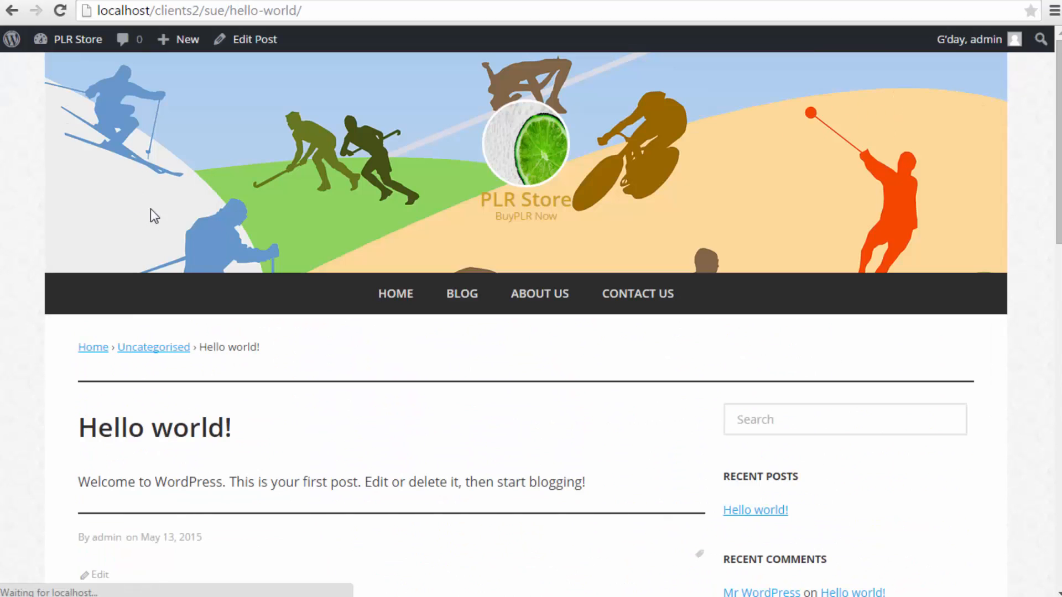
scroll(154, 227, "down", 7)
scroll(159, 238, "down", 10)
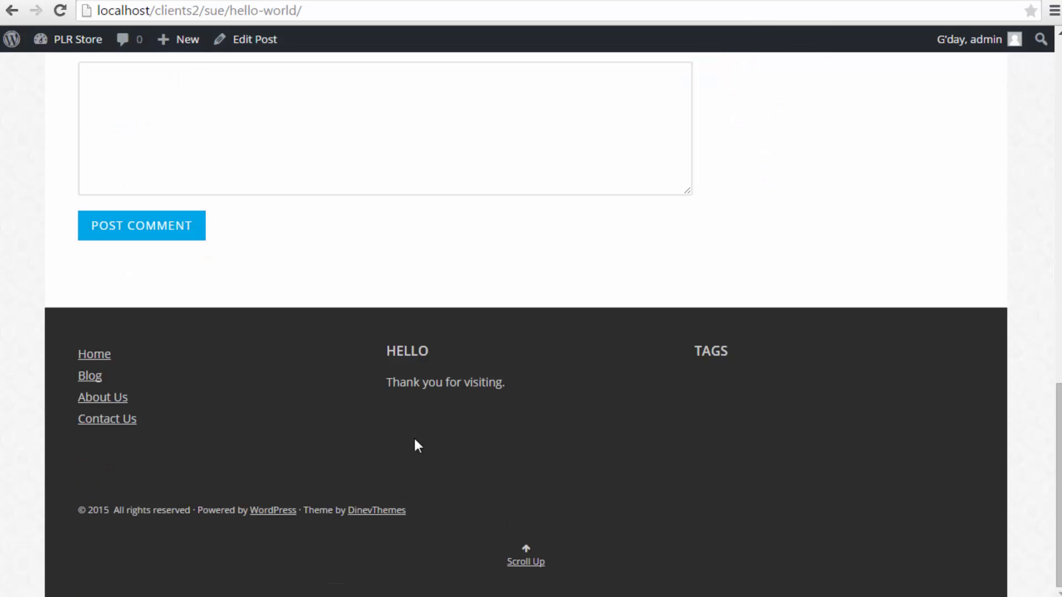
scroll(415, 442, "up", 12)
scroll(381, 401, "up", 5)
left_click(397, 302)
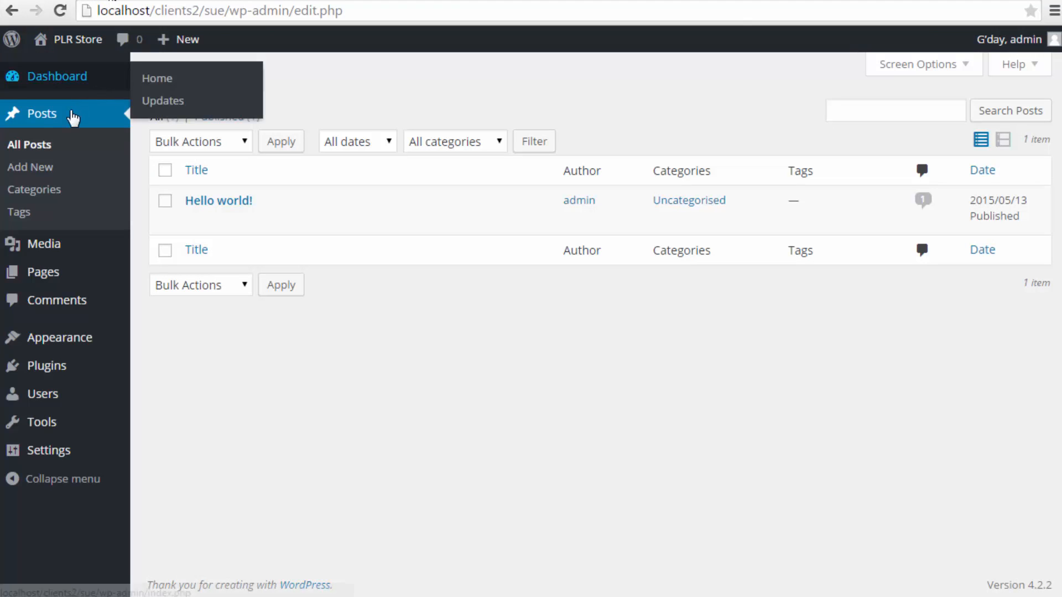
Open the public site from the admin area in a new browser tab and review the Blog page with its sidebar
mouse_move(44, 286)
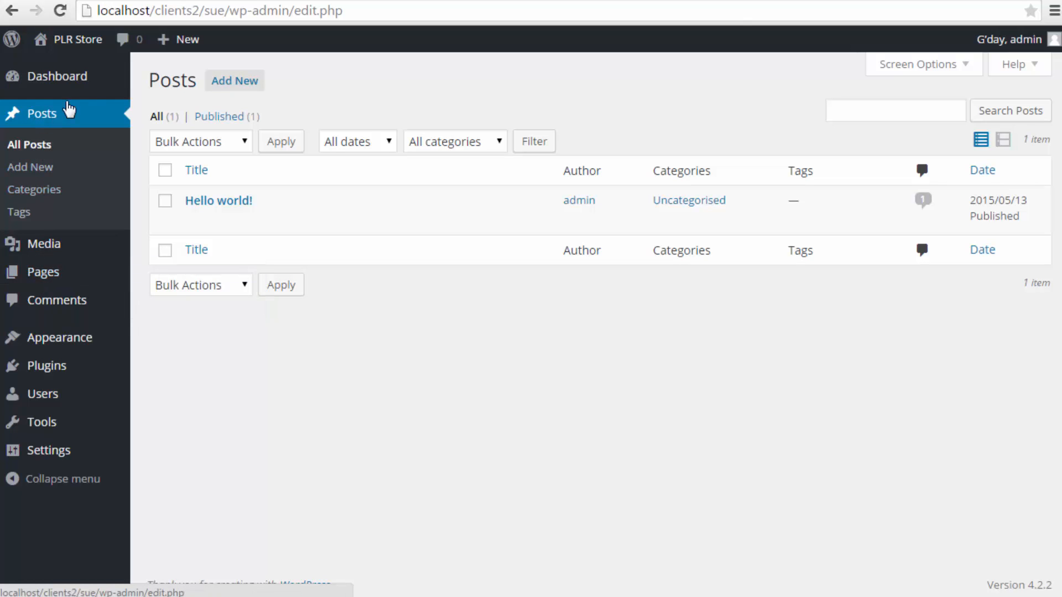
mouse_move(78, 44)
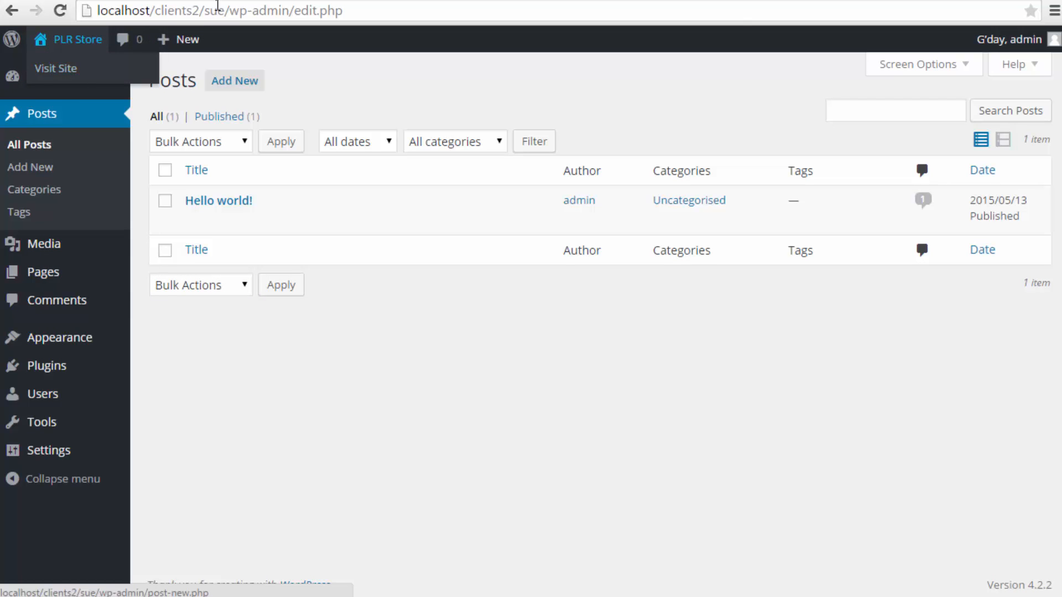
right_click(64, 66)
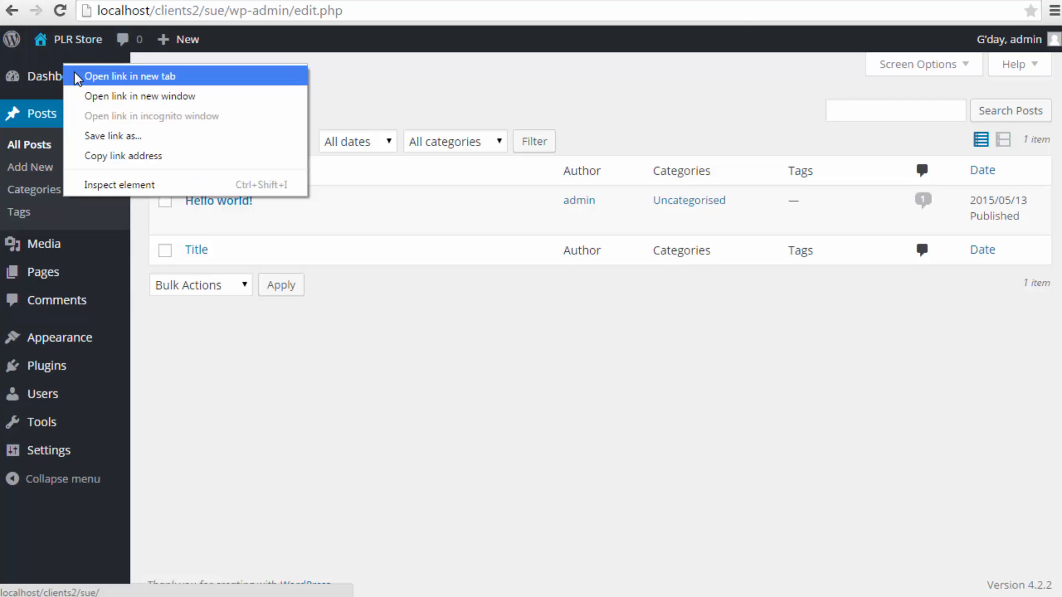
left_click(75, 73)
left_click(268, 1)
left_click(443, 297)
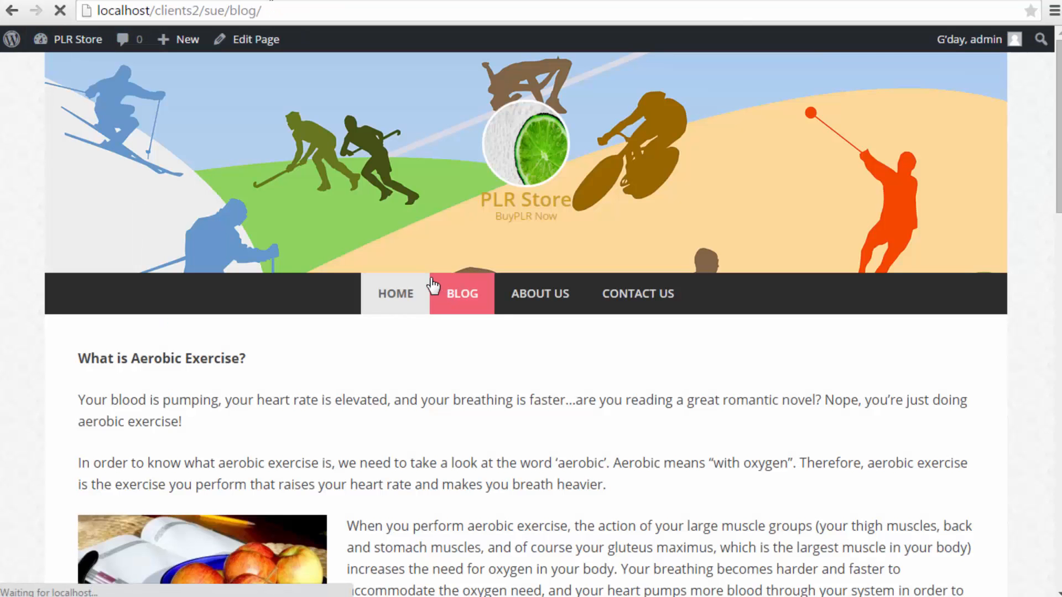
scroll(426, 301, "down", 4)
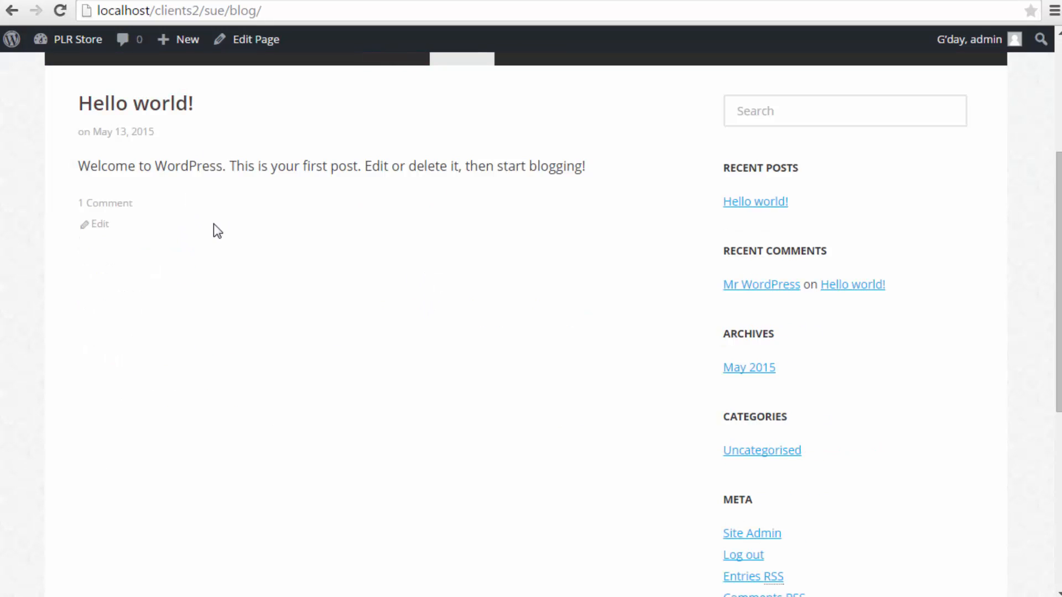
scroll(215, 230, "down", 4)
scroll(213, 221, "up", 8)
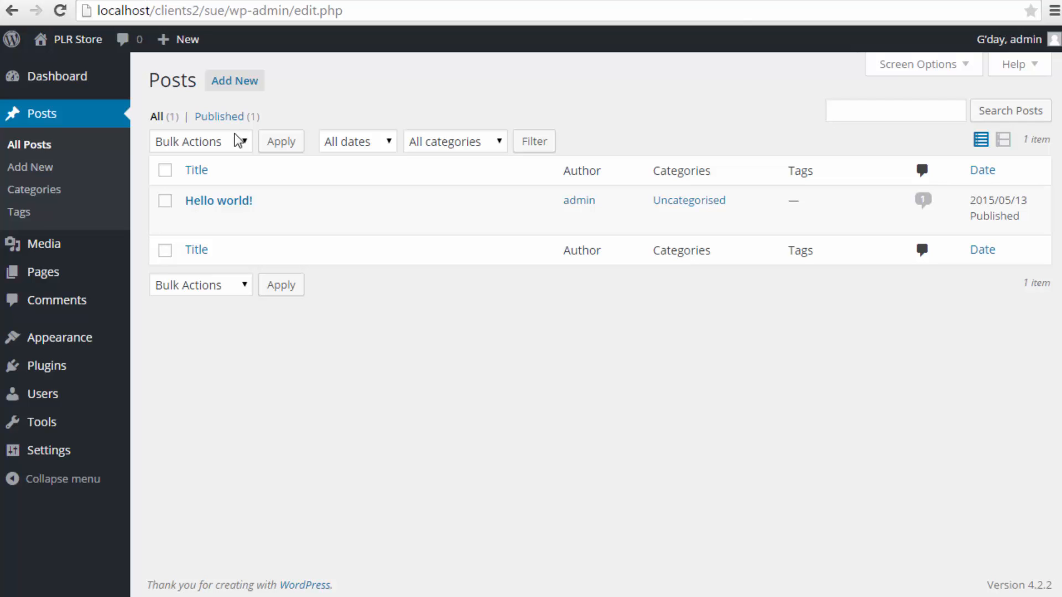
Start a new post and switch to File Explorer to open the nutrition folder
left_click(235, 88)
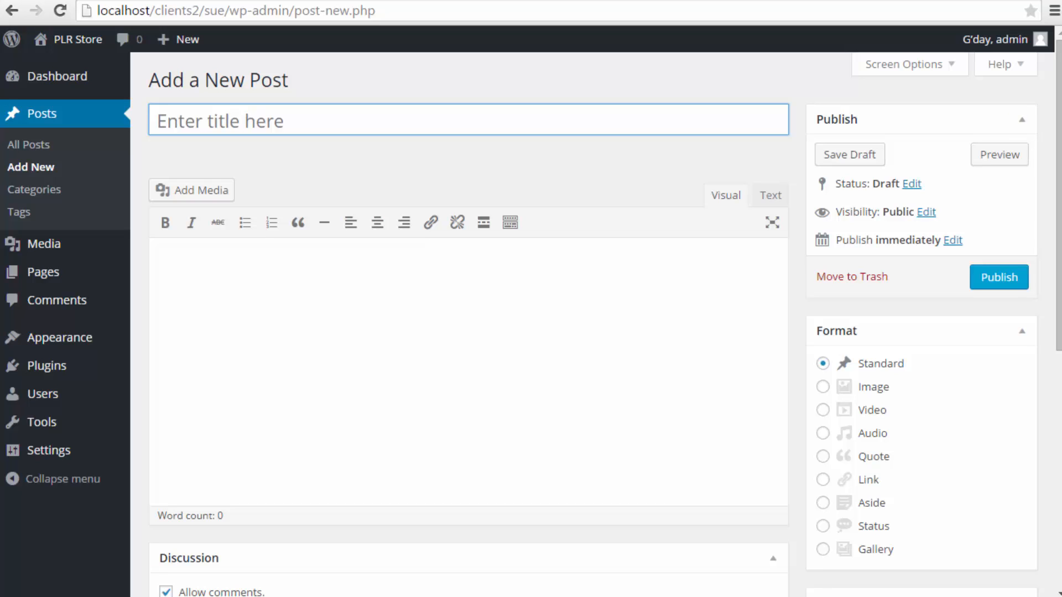
mouse_move(353, 596)
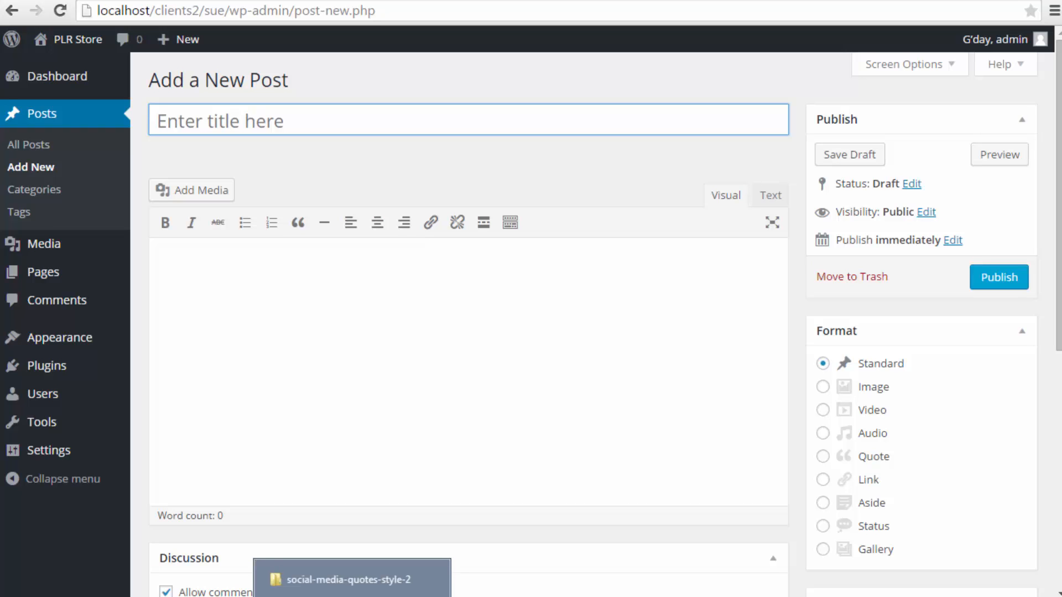
left_click(352, 580)
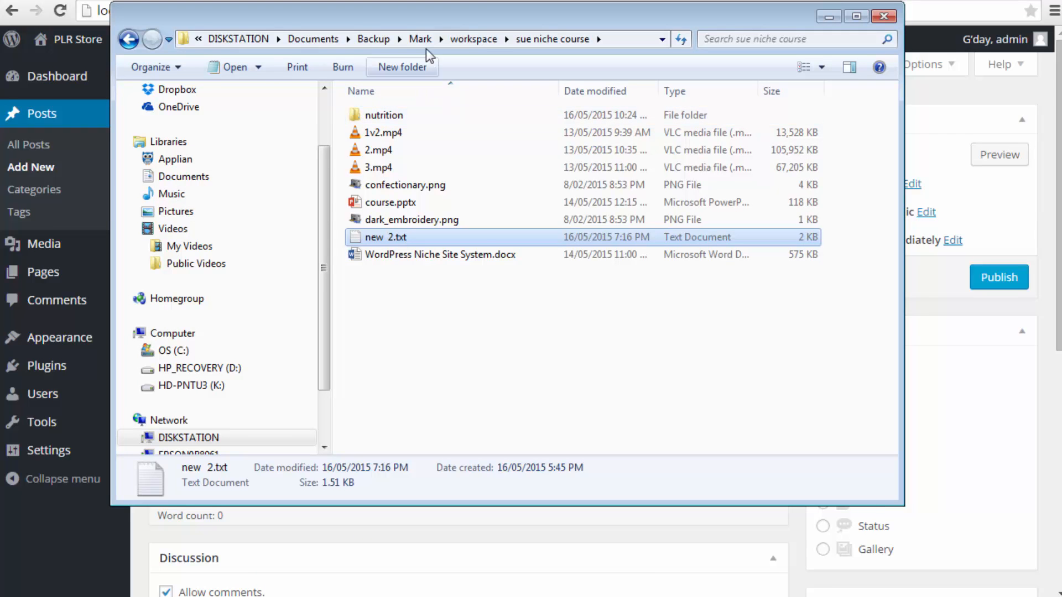
left_click_drag(423, 16, 426, 55)
double_click(382, 157)
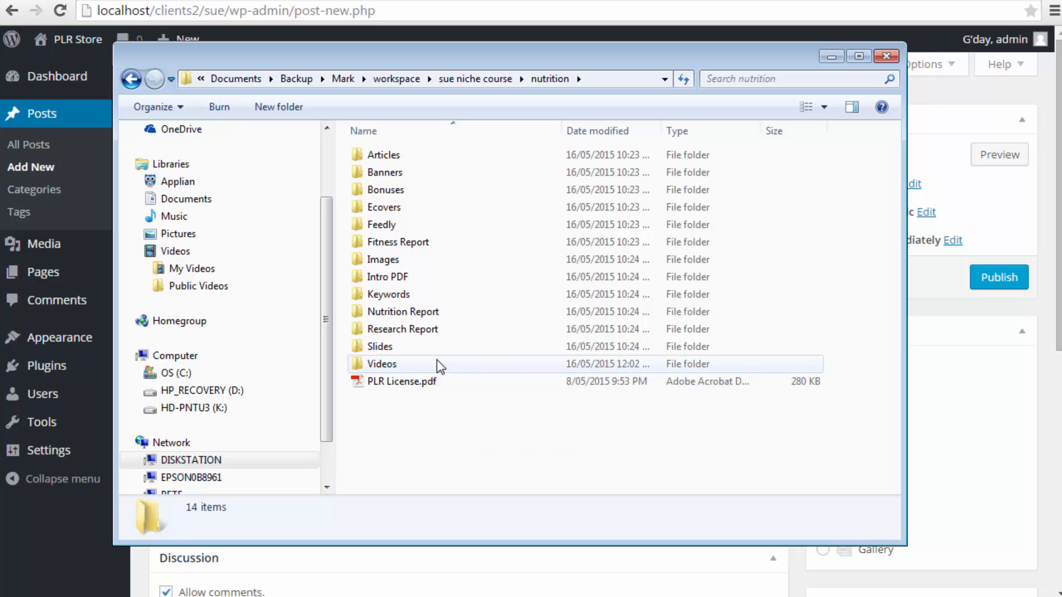
Open the Word article "Alternatives to Traditional Exercise - 536 words" from the Docx folder inside Articles and minimise the folder window
double_click(393, 156)
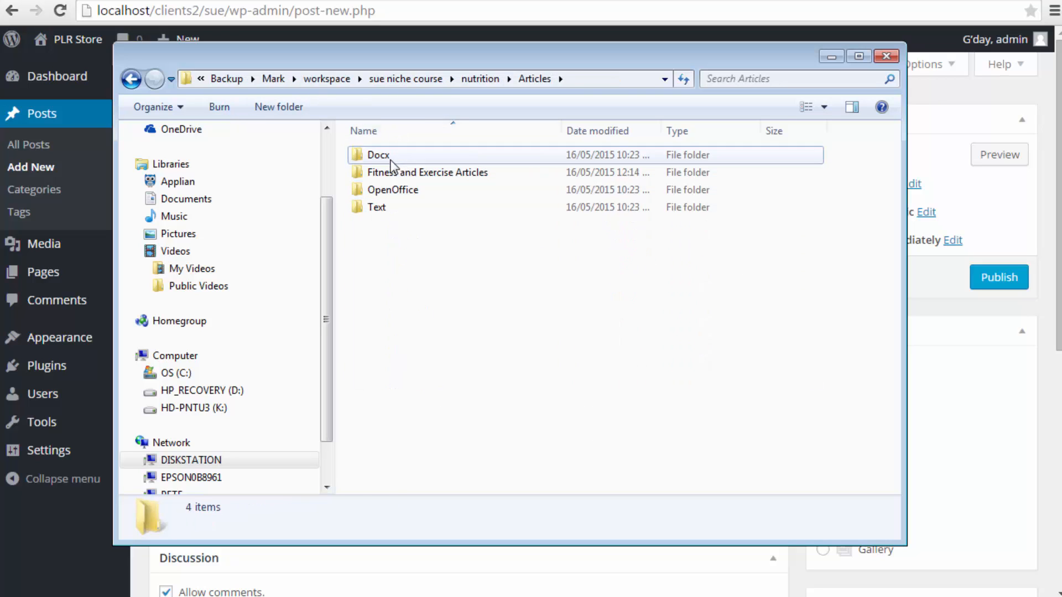
double_click(388, 157)
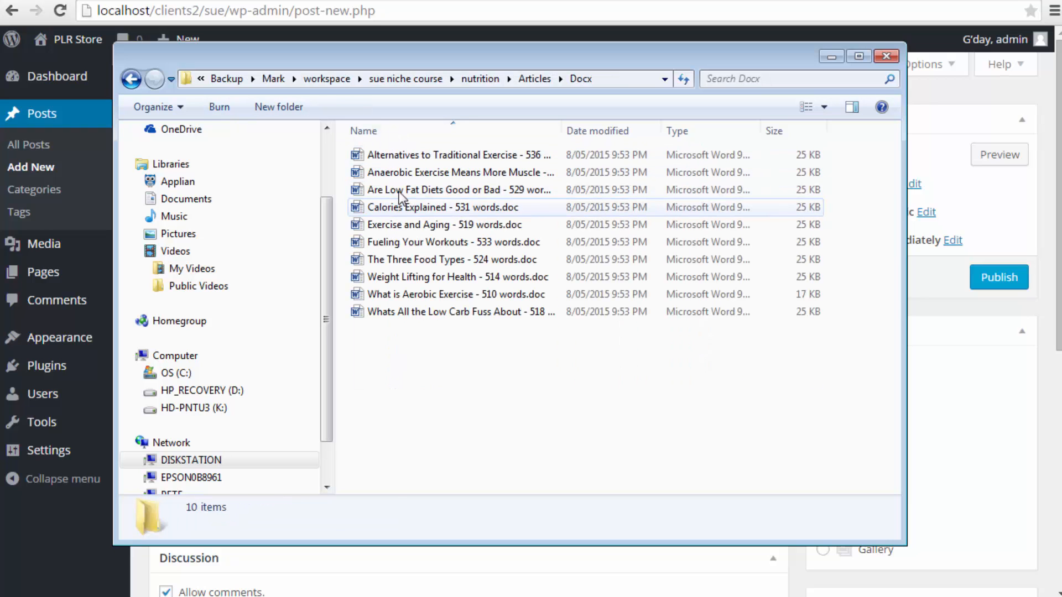
left_click(401, 155)
left_click(830, 57)
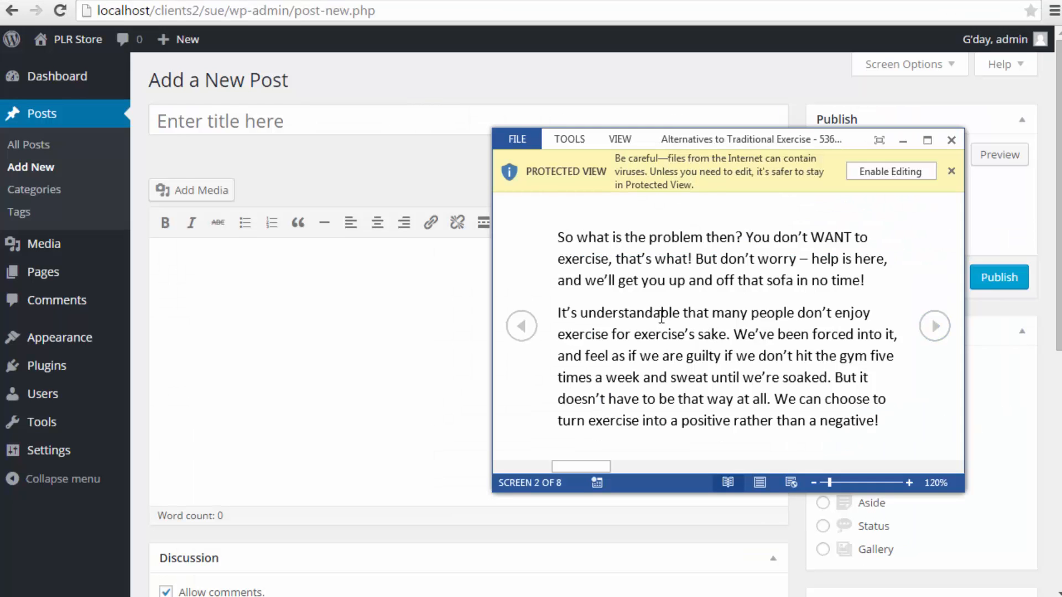
Display the article from its beginning in Print Layout view and look through its text
left_click(521, 325)
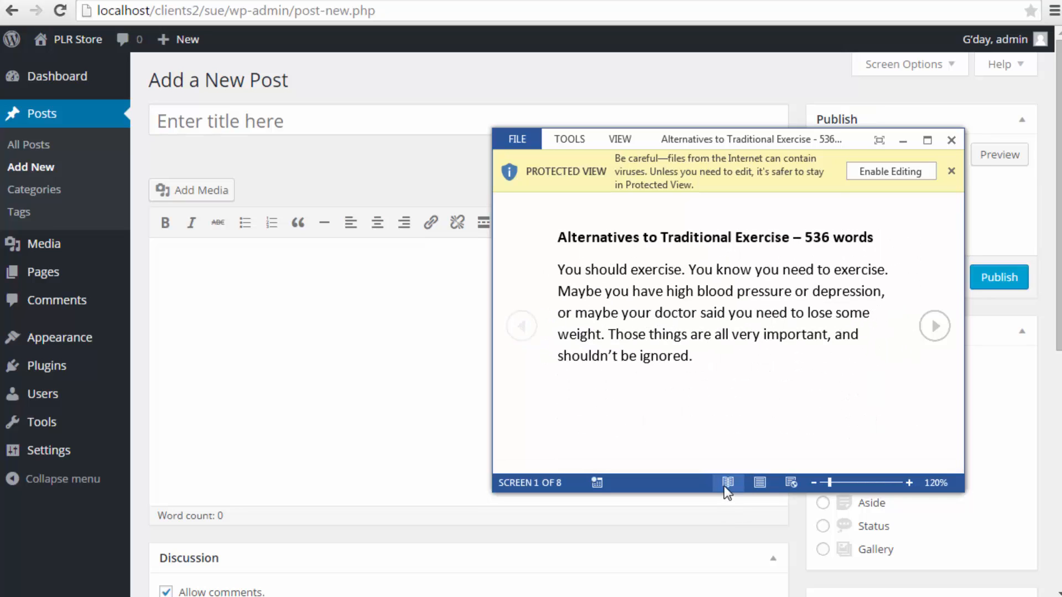
left_click(757, 483)
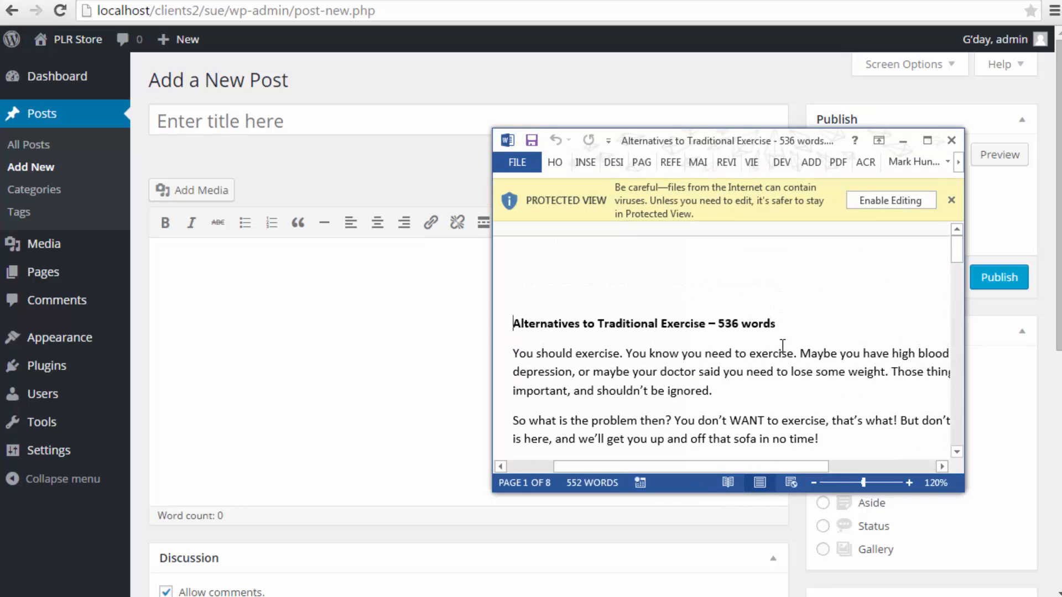
scroll(783, 348, "down", 5)
scroll(750, 365, "down", 5)
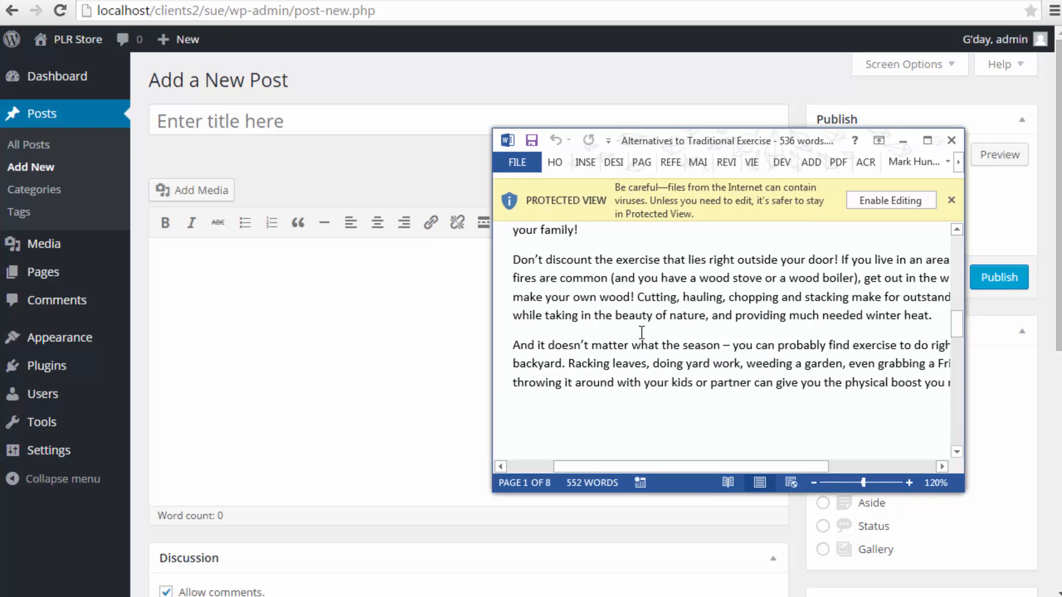
scroll(635, 336, "up", 10)
scroll(630, 333, "up", 2)
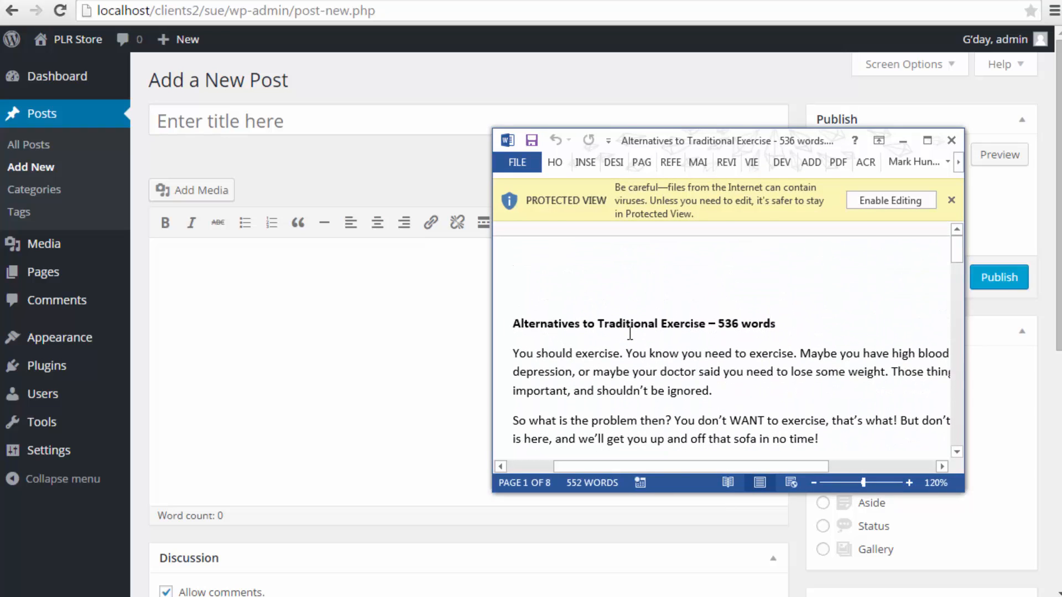
Move the Word window over the post editor and try to delete a character at the end of the first paragraph
left_click(725, 390)
key("Up")
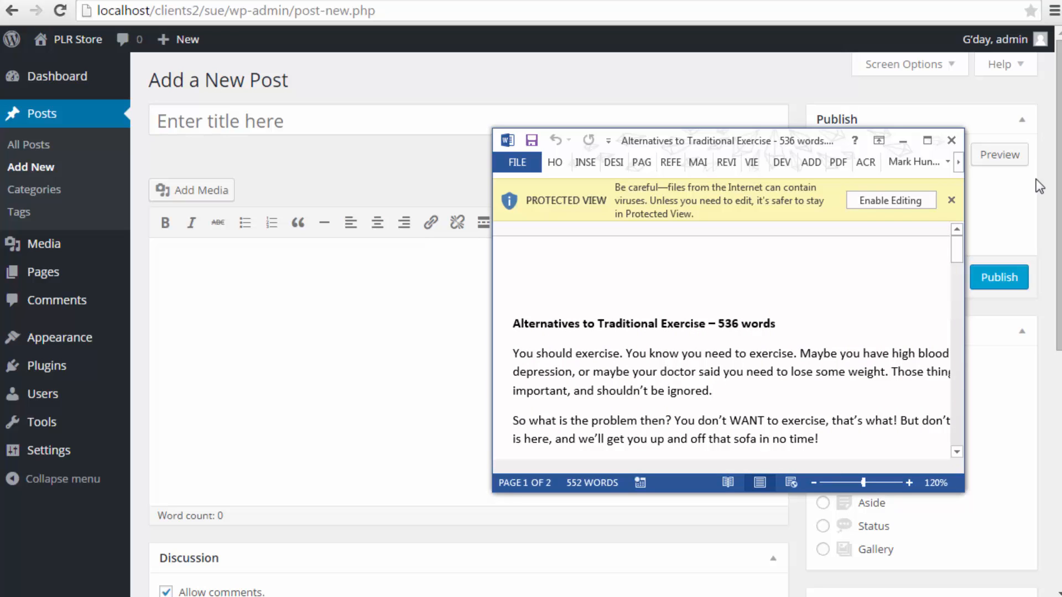
left_click_drag(643, 132, 292, 46)
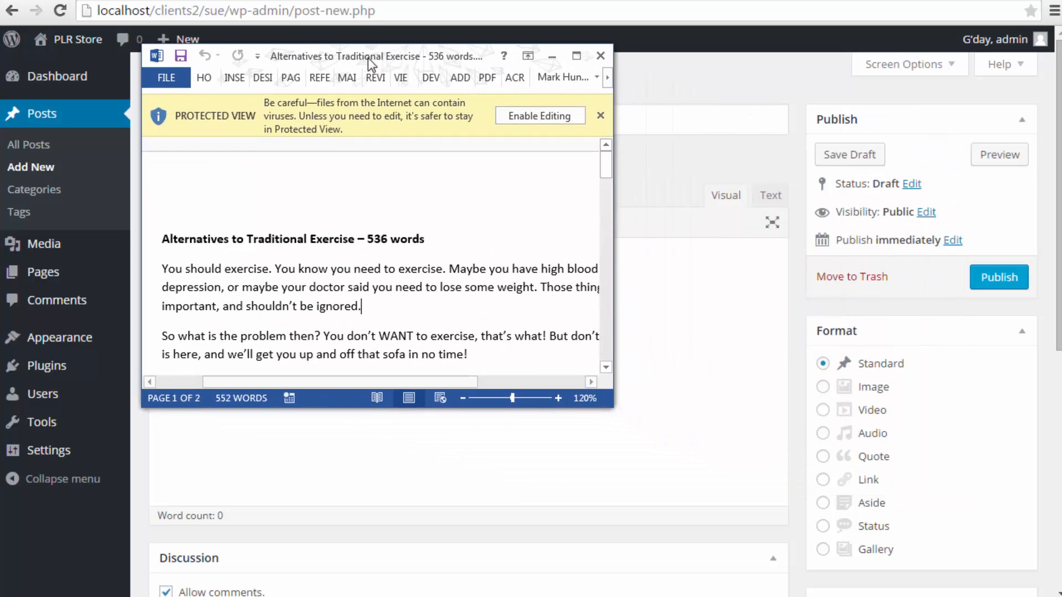
scroll(467, 262, "down", 1)
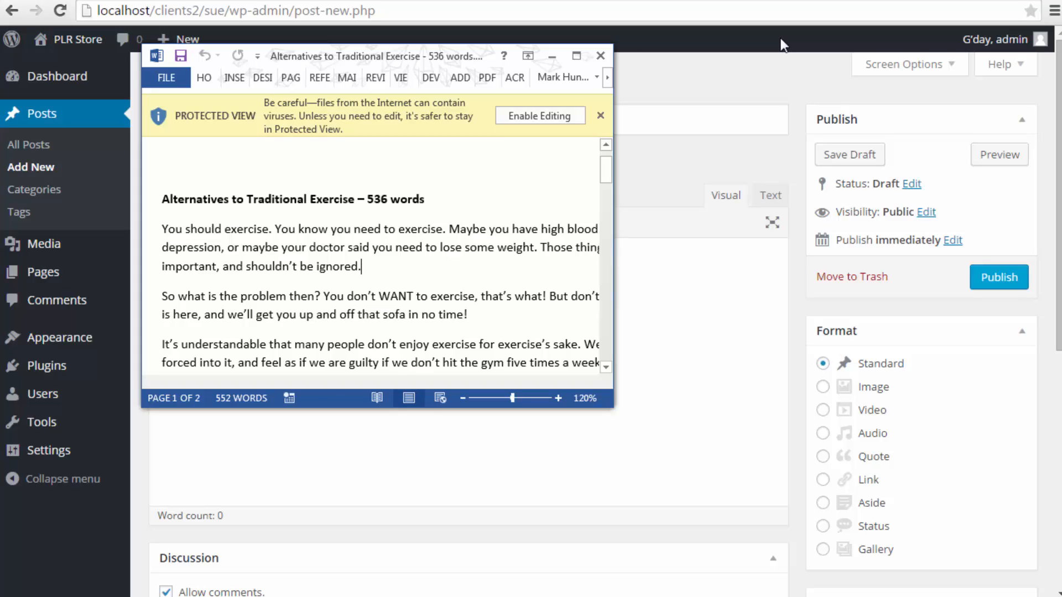
key("BackSpace")
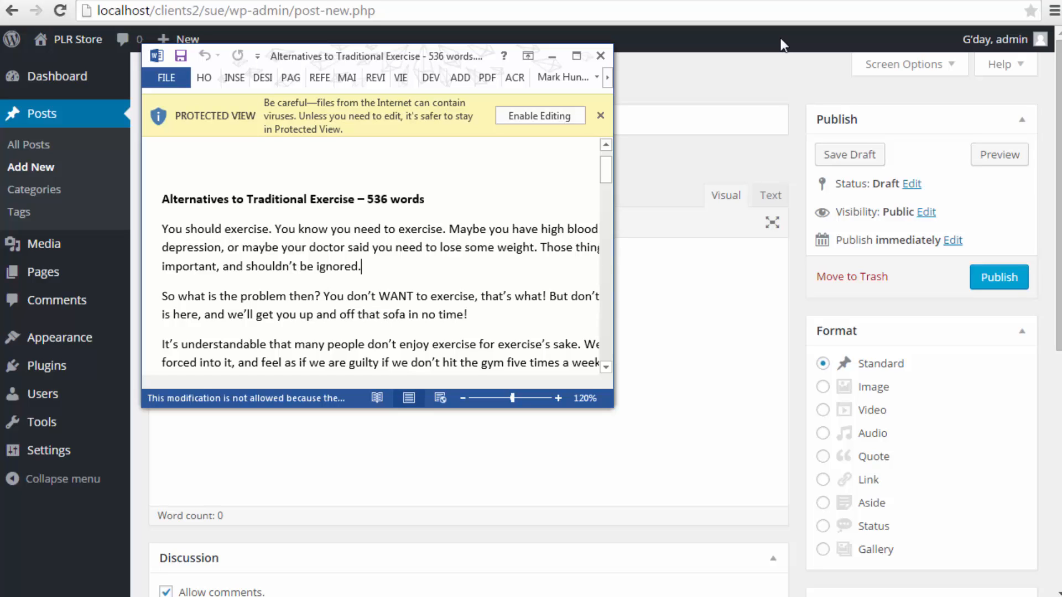
Take the article out of Protected View by enabling editing
left_click(510, 122)
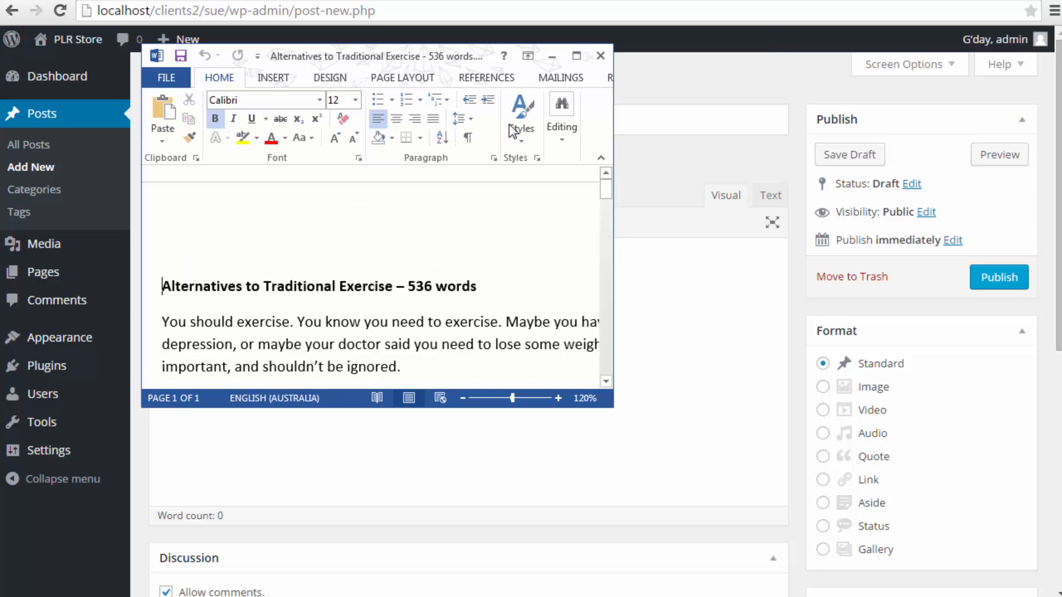
scroll(498, 206, "down", 3)
Insert an empty line after the article's first paragraph and remove it again
left_click(497, 265)
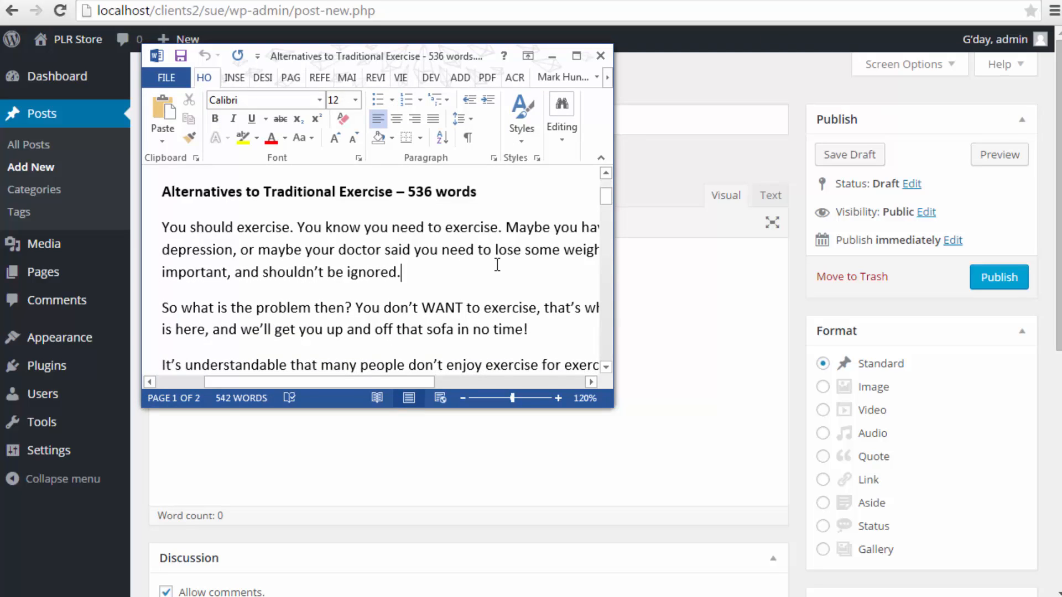
key("Return")
key("Down")
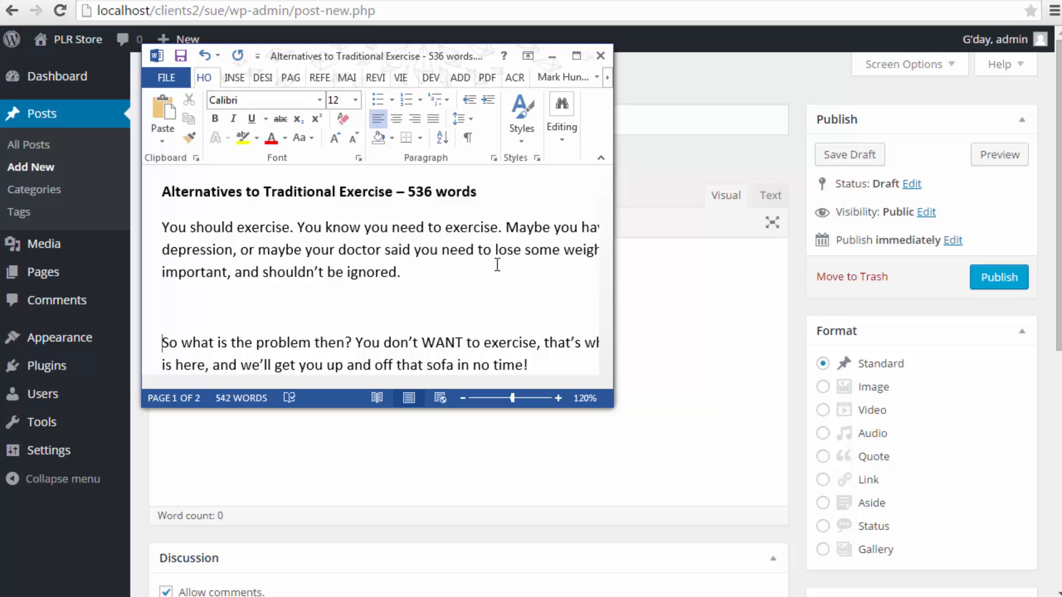
key("BackSpace")
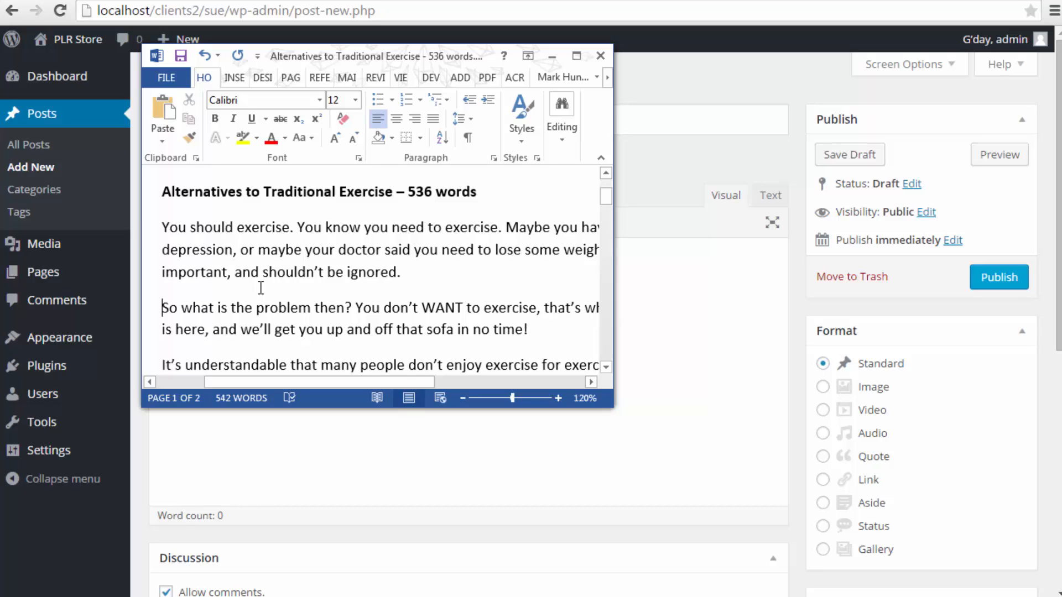
Copy the entire Word article and paste it into the body of the new WordPress post
key("ctrl+a")
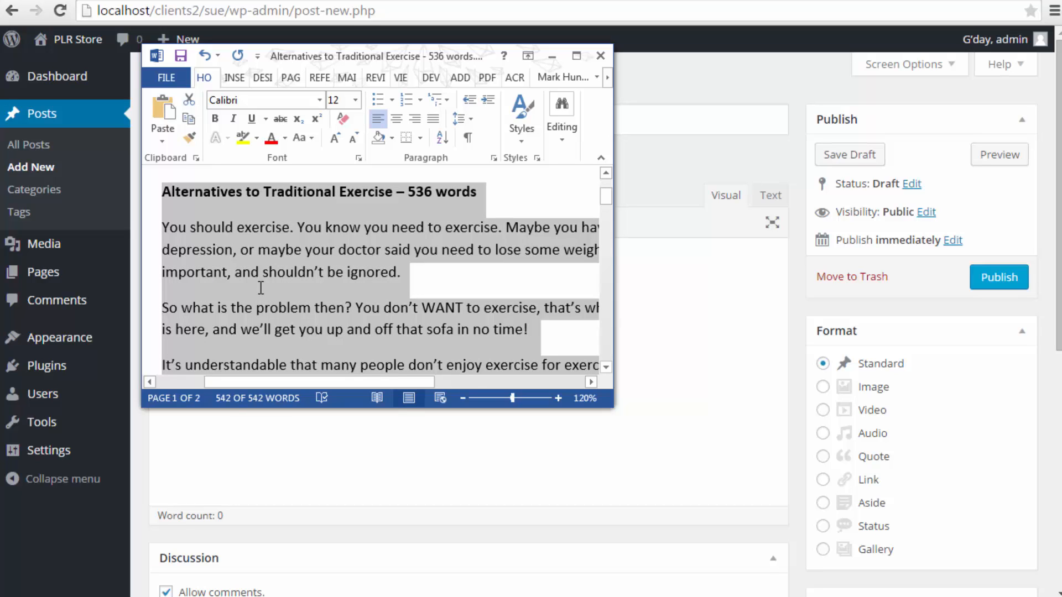
left_click(552, 58)
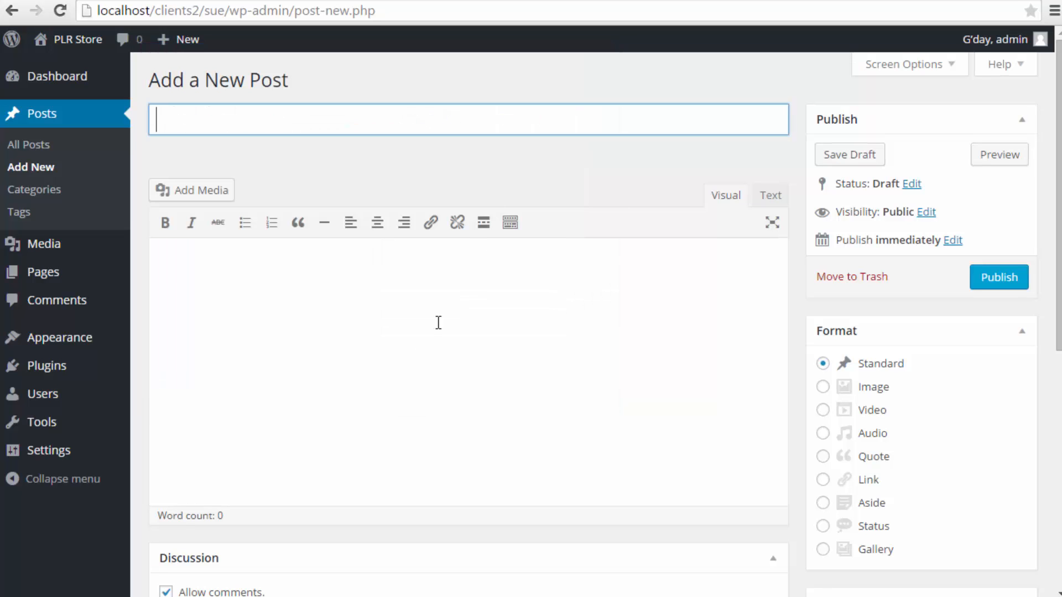
left_click(411, 360)
key("ctrl+v")
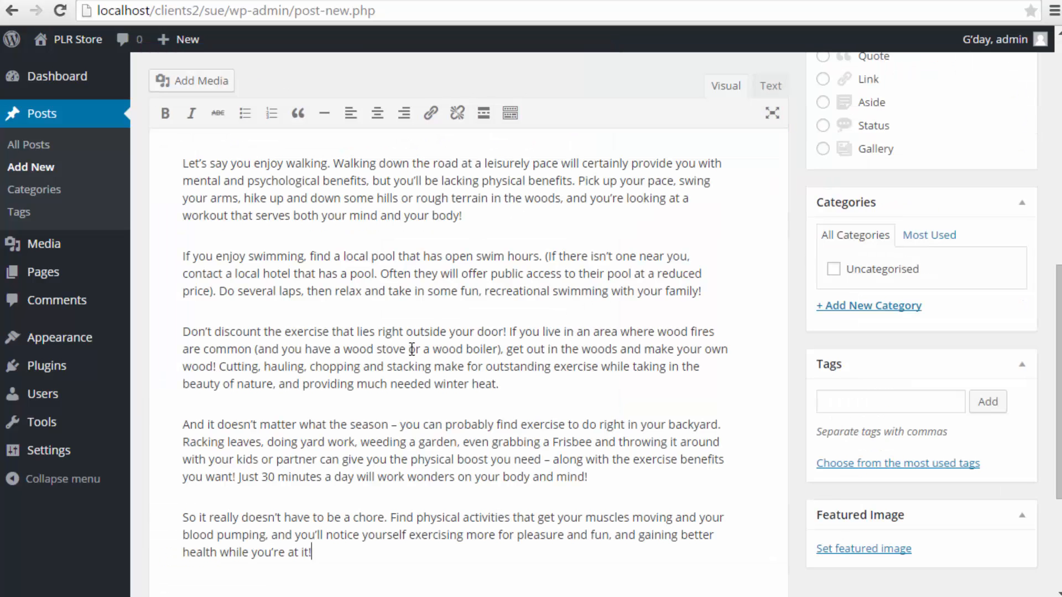
Remove "– 536 words" from the heading in the post body, leaving "Alternatives to Traditional Exercise"
scroll(396, 373, "up", 4)
scroll(396, 373, "up", 5)
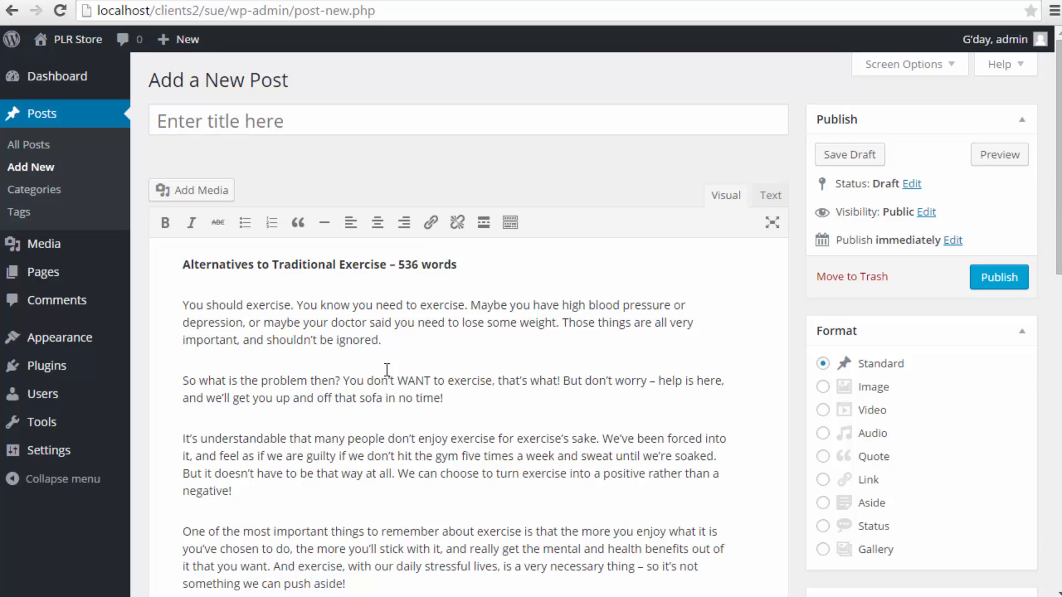
left_click(503, 264)
key("BackSpace")
key("BackSpace")
key("BackSpace")
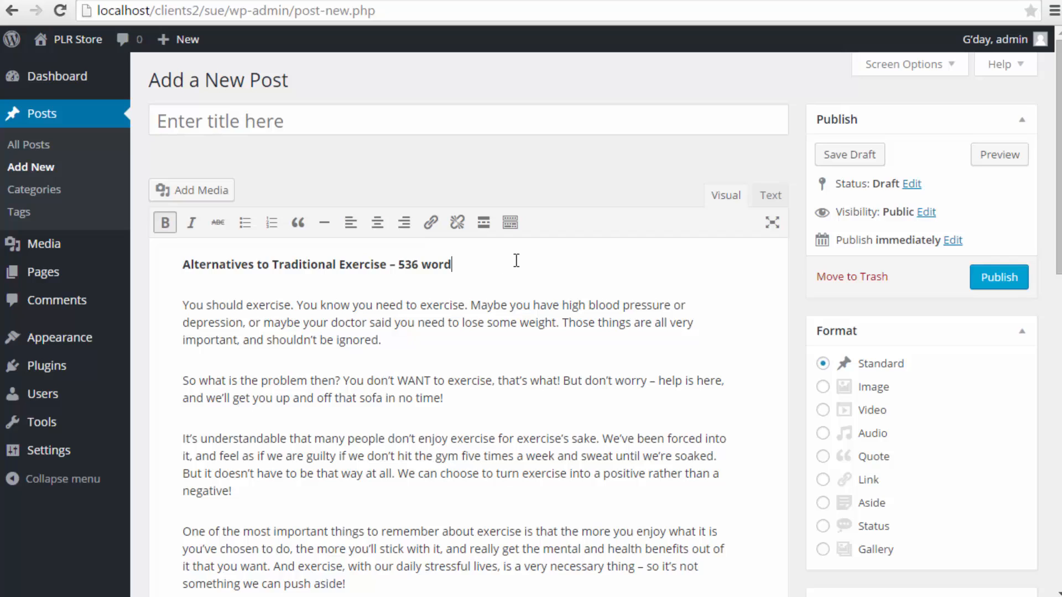
key("BackSpace")
key("BackSpace")
key("BackSpace")
key("BackSpace")
key("BackSpace")
key("BackSpace")
key("BackSpace")
key("BackSpace")
key("BackSpace")
left_click(401, 342)
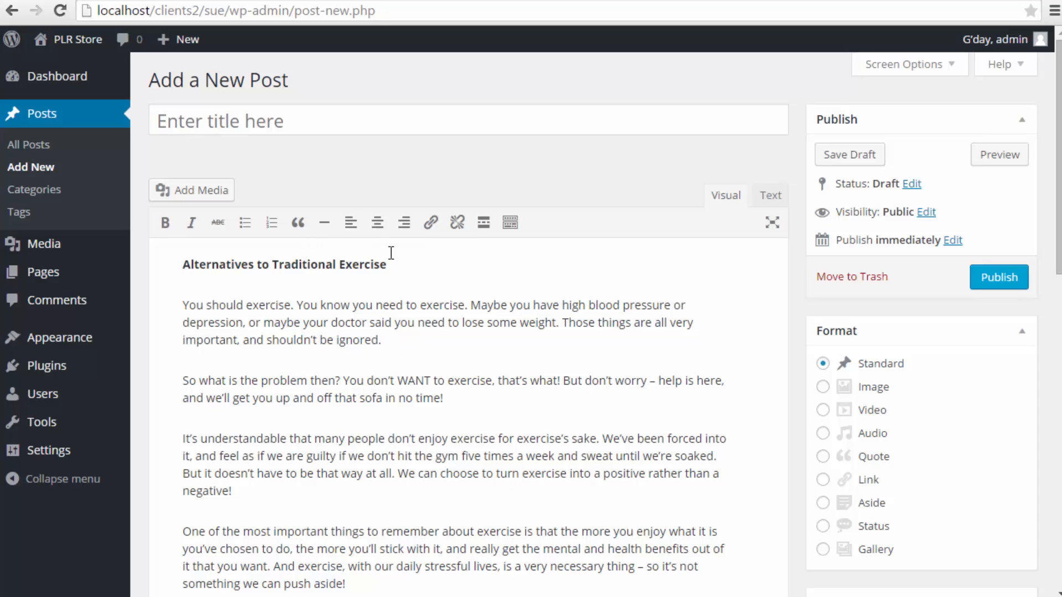
Enter "Traditioanl Exercise" as the post title and return to the post body
left_click(305, 128)
left_click_drag(388, 264, 371, 264)
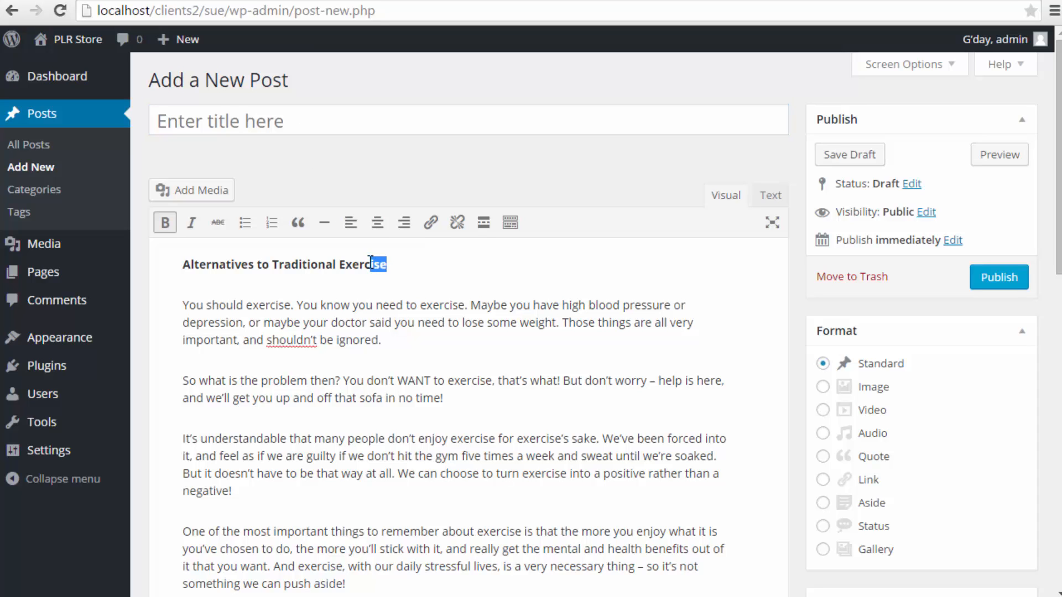
left_click(304, 127)
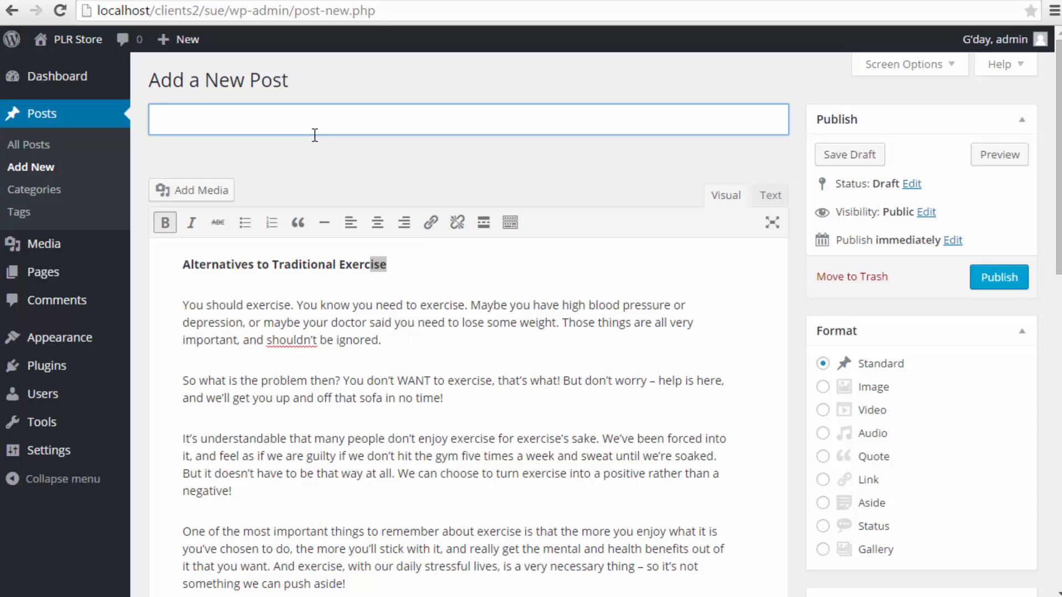
type("Traditioanl ")
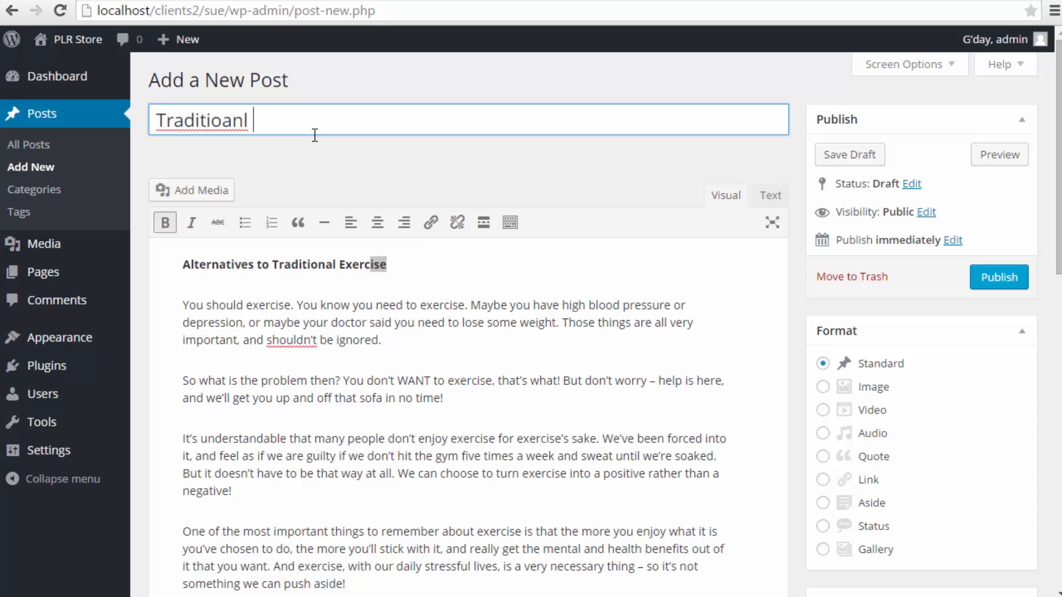
type("Exercise")
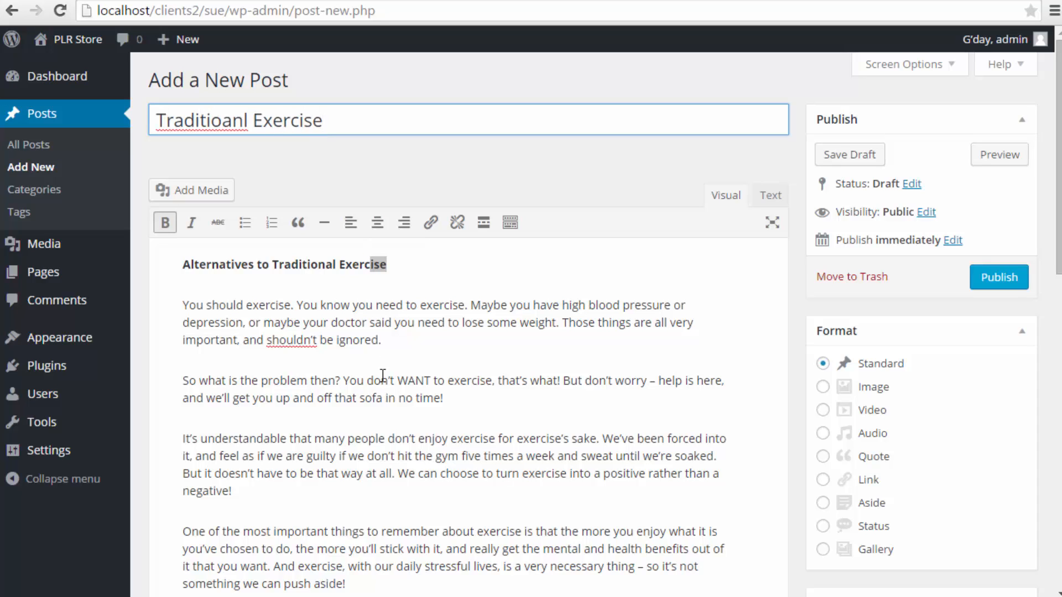
left_click(383, 377, "shift")
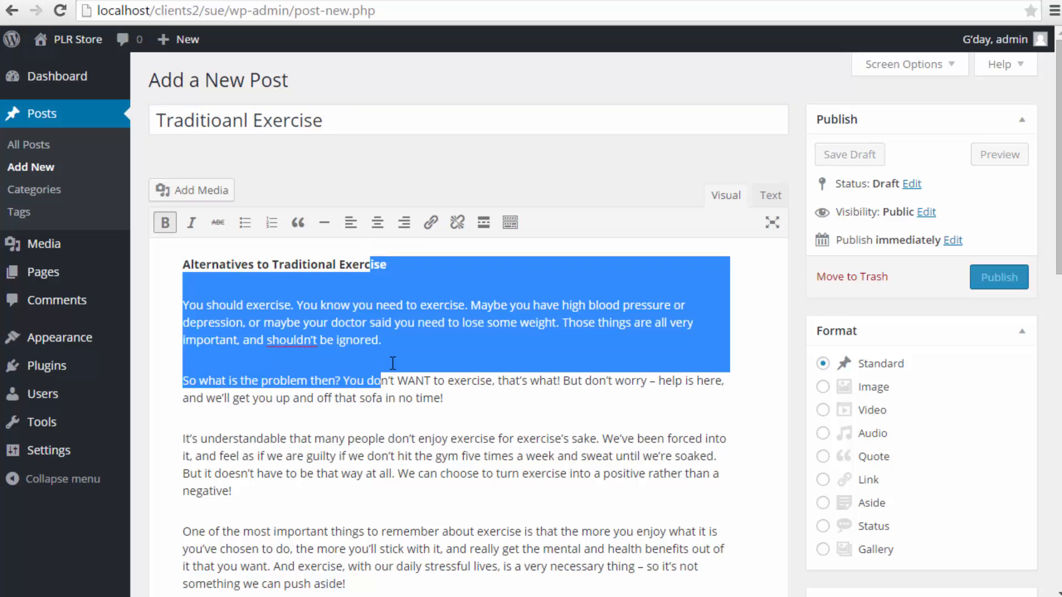
left_click(394, 271)
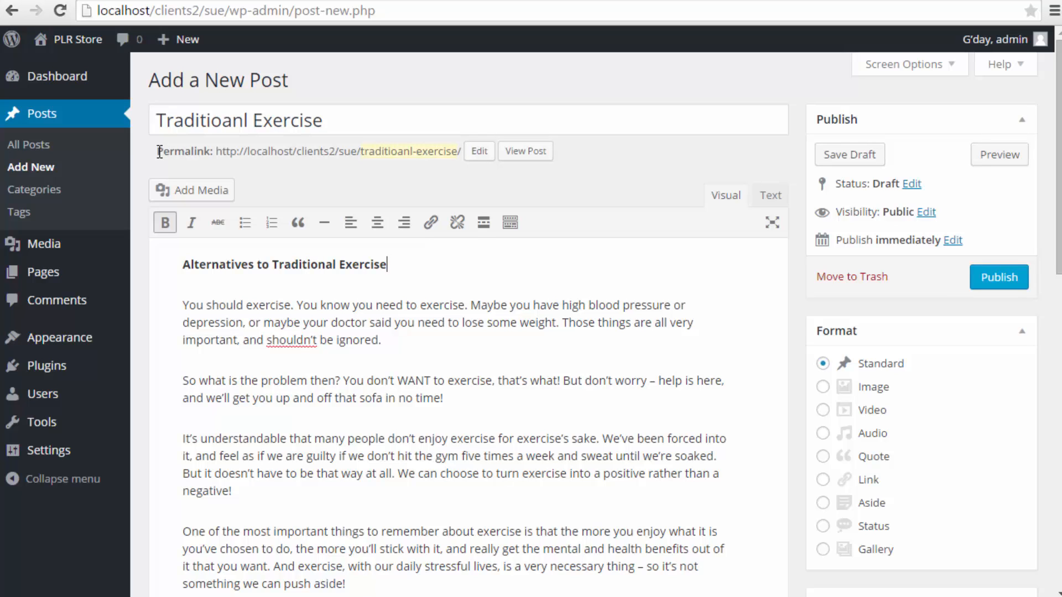
Open the permalink slug for editing and replace the post title with the body heading "Alternatives to Traditional Exercise"
left_click_drag(170, 151, 457, 154)
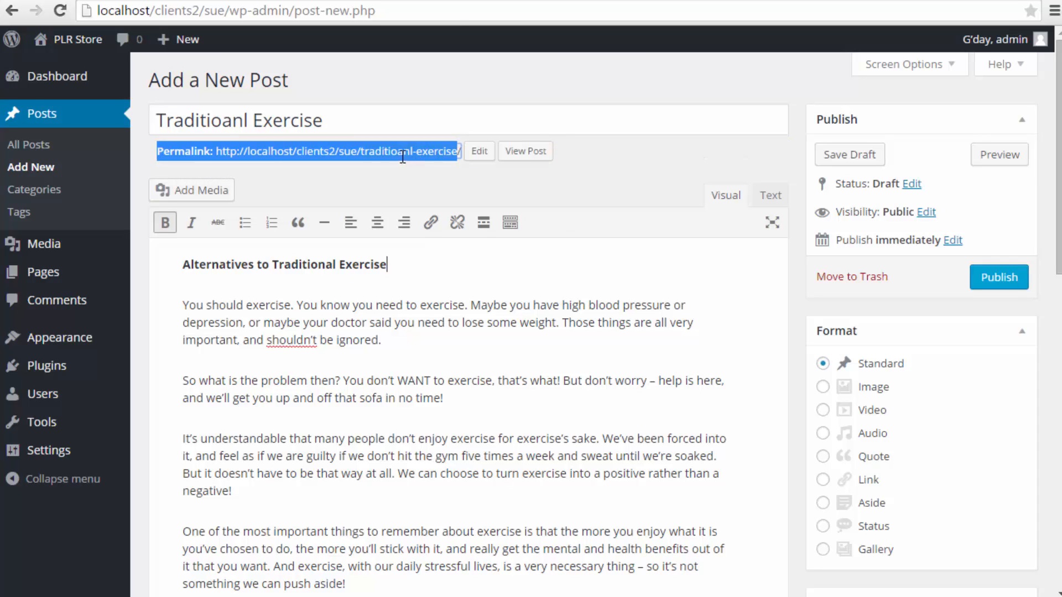
left_click(479, 151)
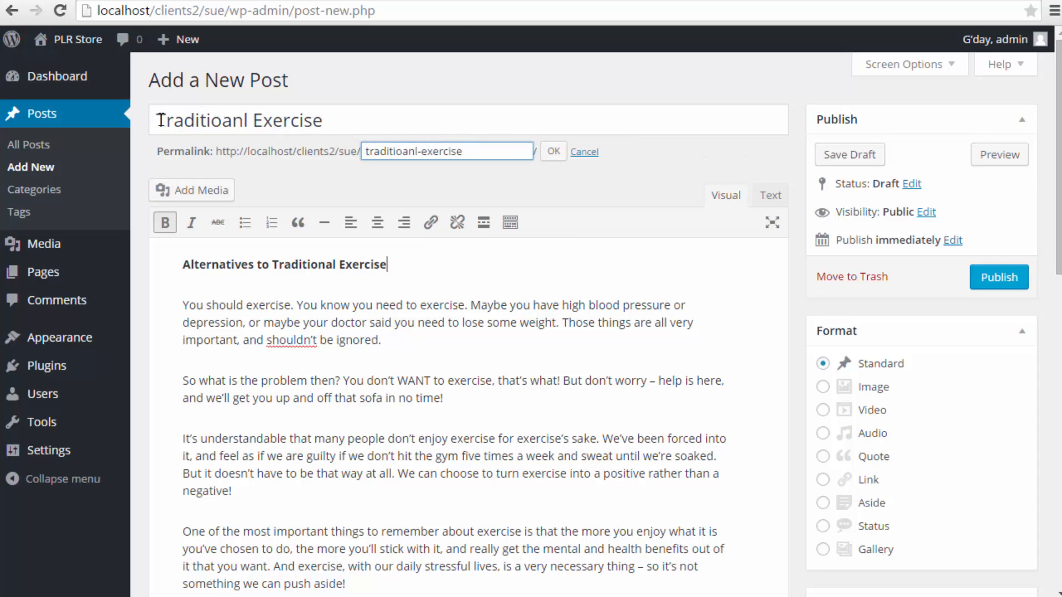
left_click(342, 121)
left_click_drag(392, 261, 183, 266)
key("ctrl+c")
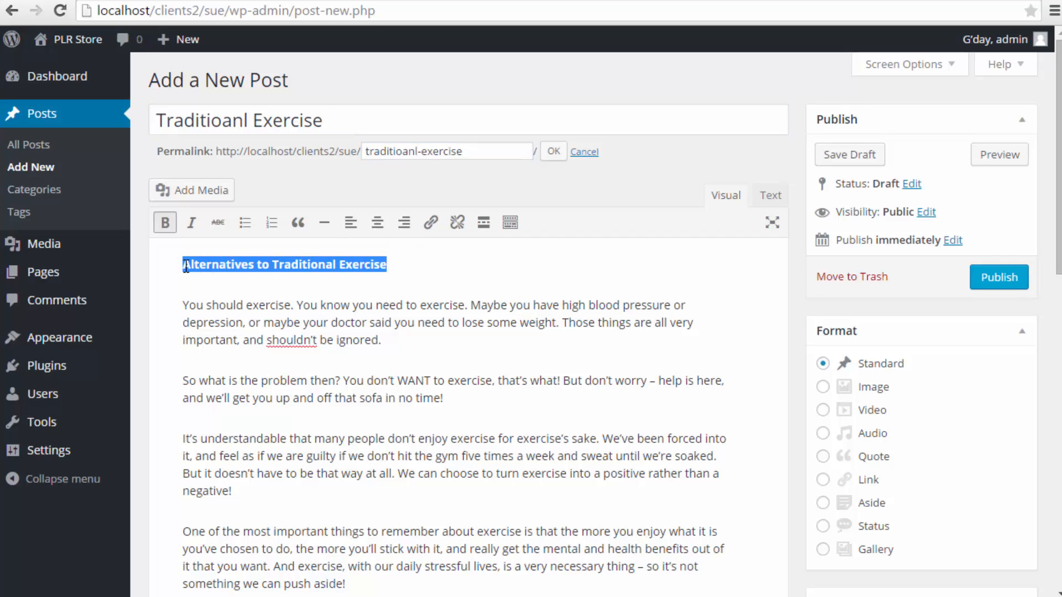
triple_click(321, 120)
key("ctrl+v")
left_click(381, 286, "shift")
left_click(462, 301)
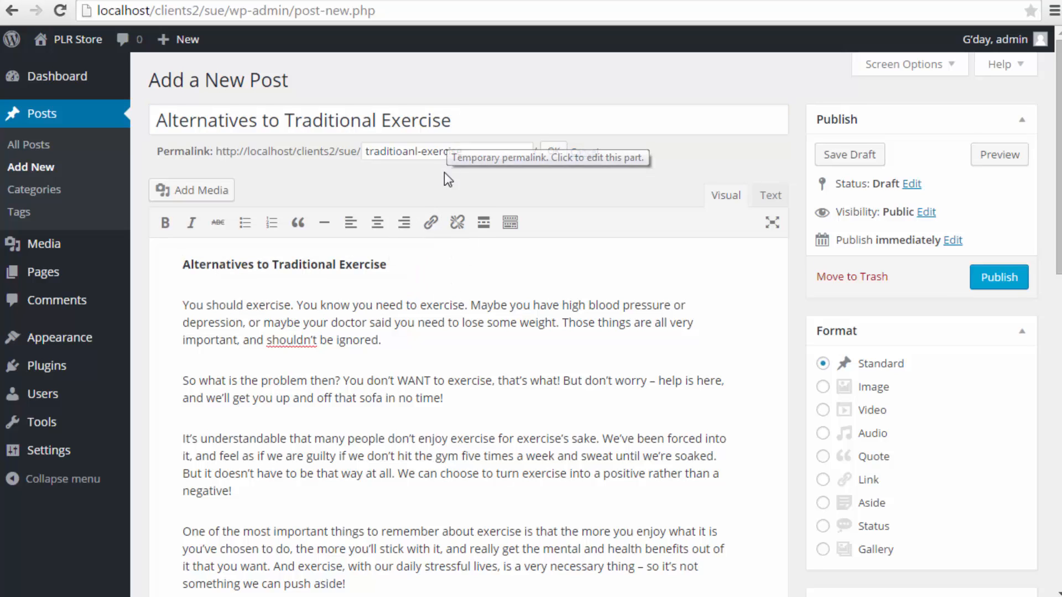
Set the permalink slug to "exercise"
left_click_drag(474, 152, 345, 153)
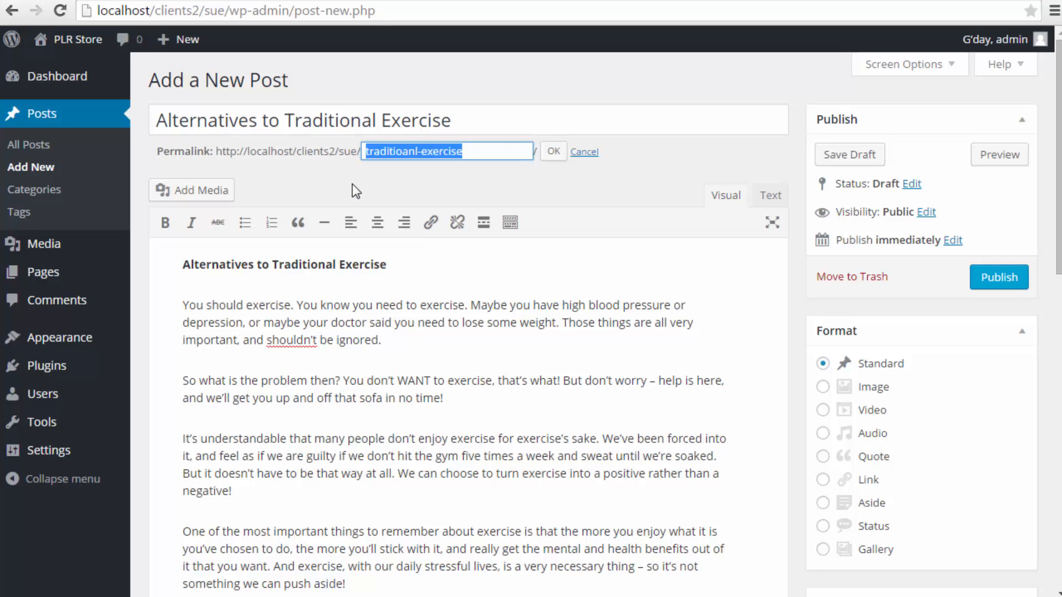
type("exercise")
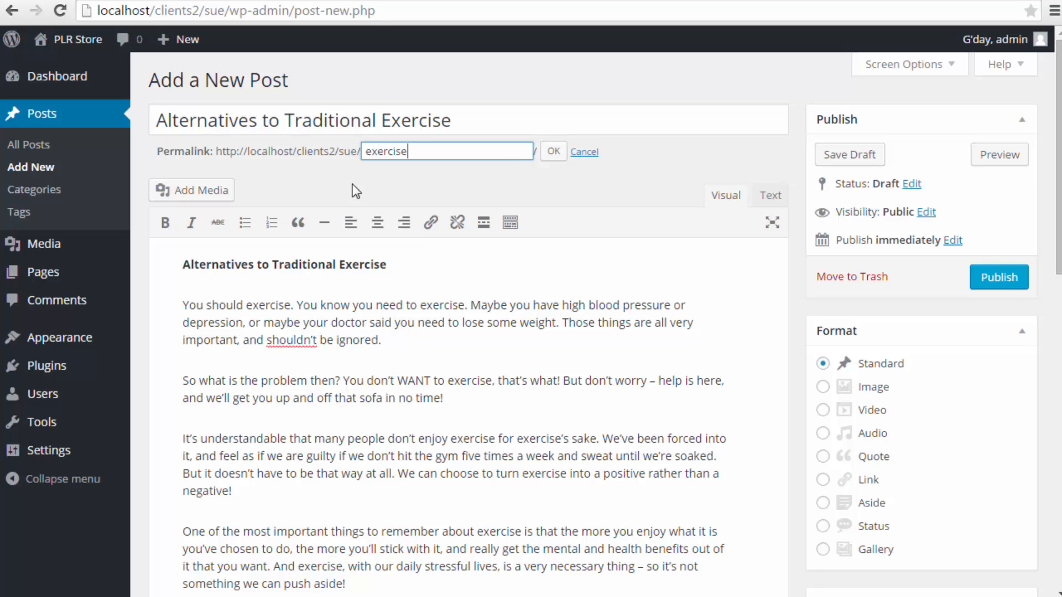
left_click(553, 152)
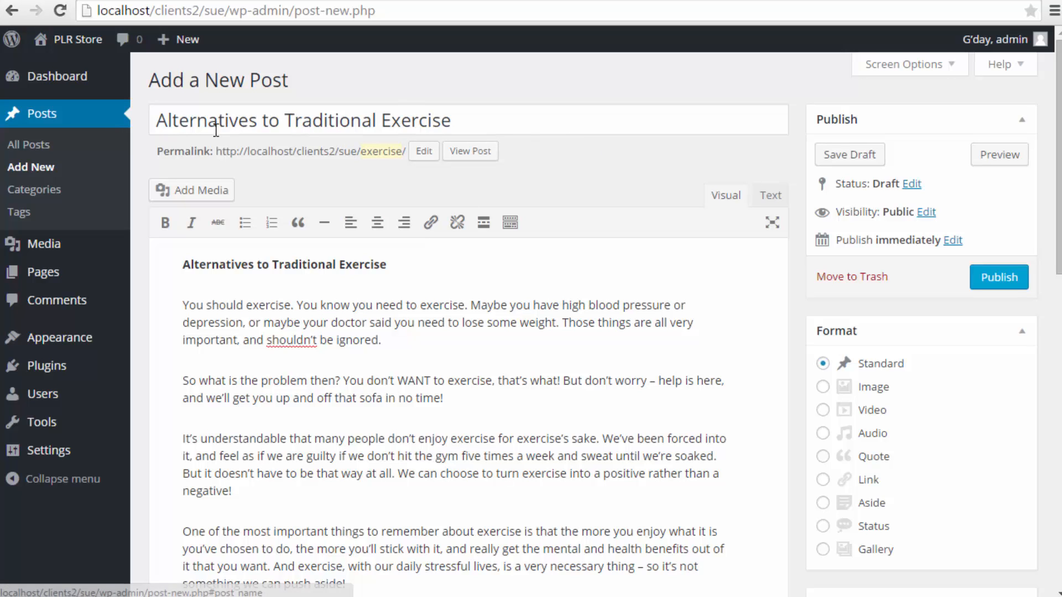
Clear the custom permalink slug so that it is regenerated from the post title
left_click_drag(485, 128, 130, 131)
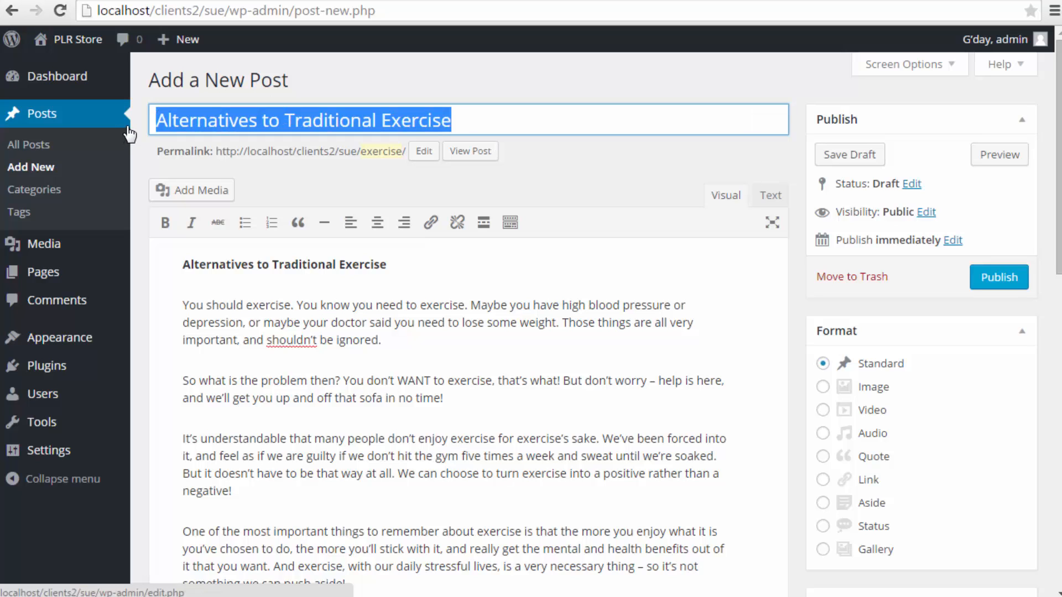
left_click(421, 152)
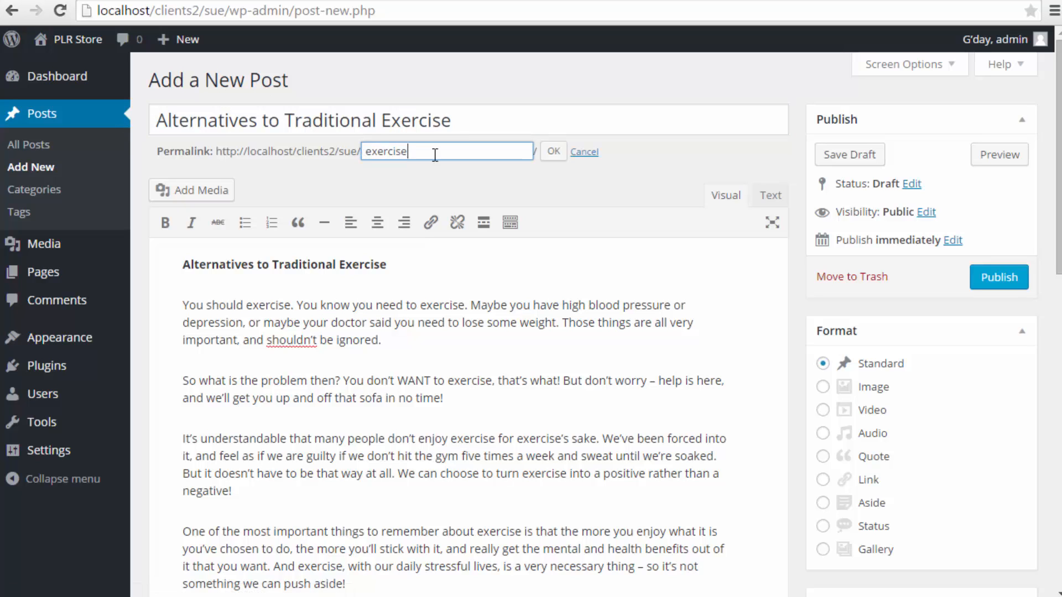
left_click_drag(435, 155, 338, 150)
key("BackSpace")
left_click(553, 151)
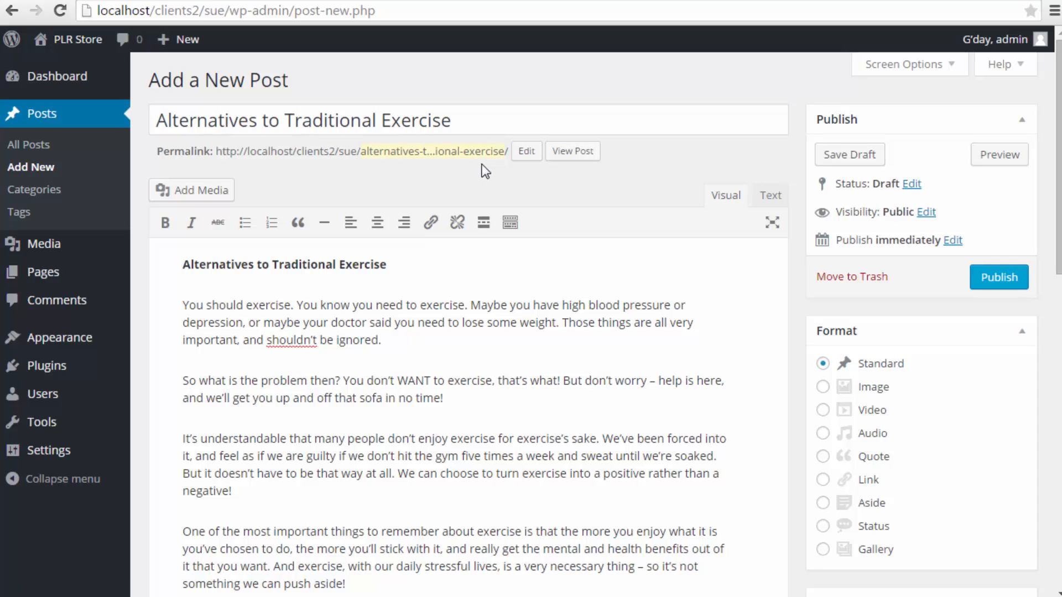
View the full permalink slug through to its end and compare it with the post title
left_click(524, 151)
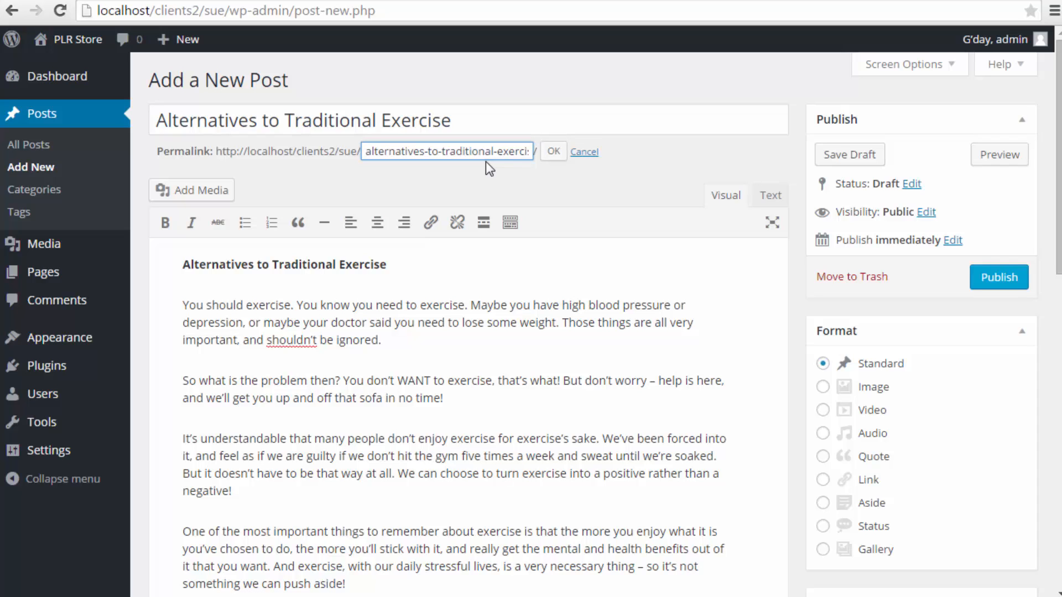
key("Right")
key("Right")
key("Right")
key("Right")
key("Right")
key("Right")
key("Right")
key("Right")
key("Right")
key("Right")
key("Right")
key("Right")
key("Right")
key("Right")
key("Right")
key("Right")
key("Right")
key("Right")
key("Right")
key("Right")
key("Right")
key("Right")
key("Right")
key("Right")
key("Right")
key("Right")
key("Right")
key("Right")
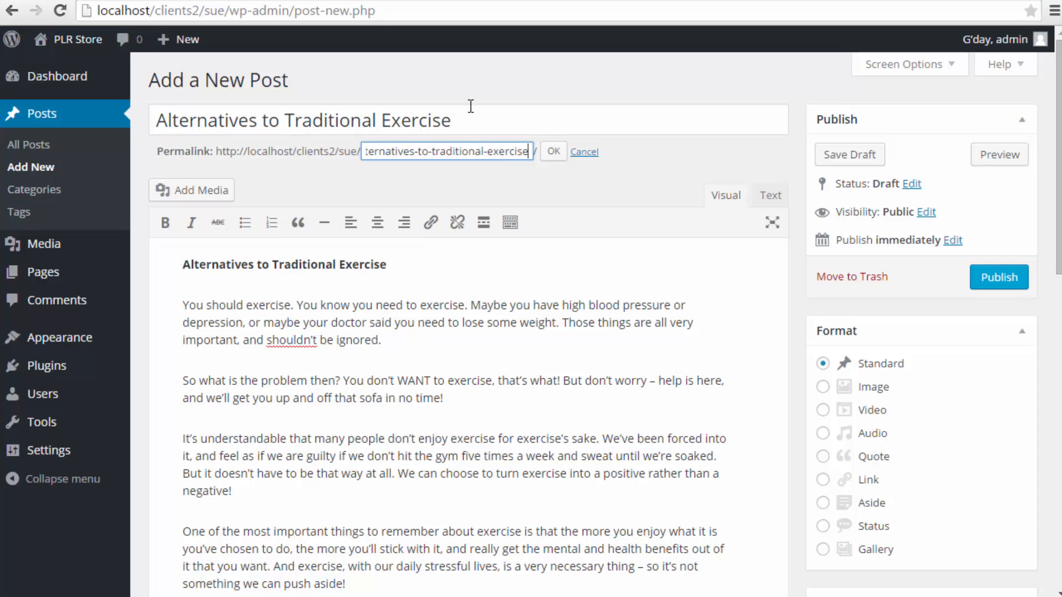
left_click_drag(487, 118, 138, 149)
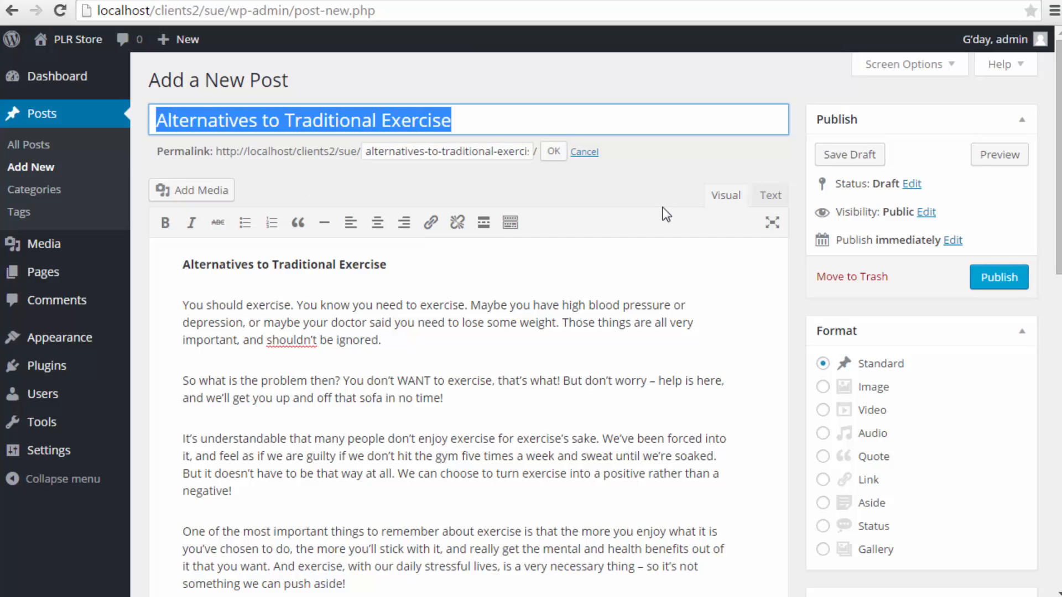
left_click(583, 153)
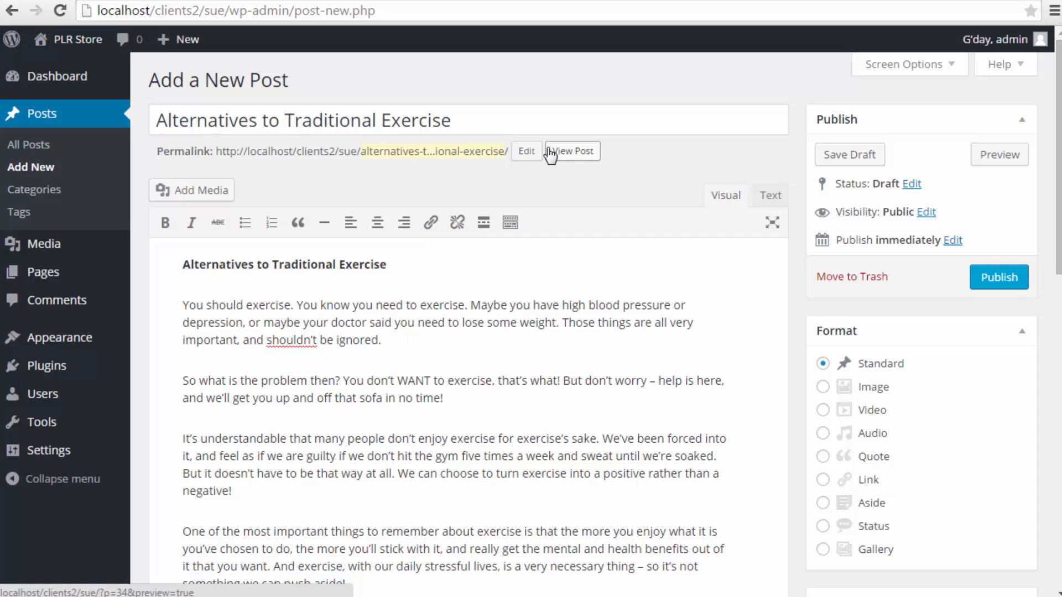
Publish the post and reload the site's blog page to show it
left_click(975, 267)
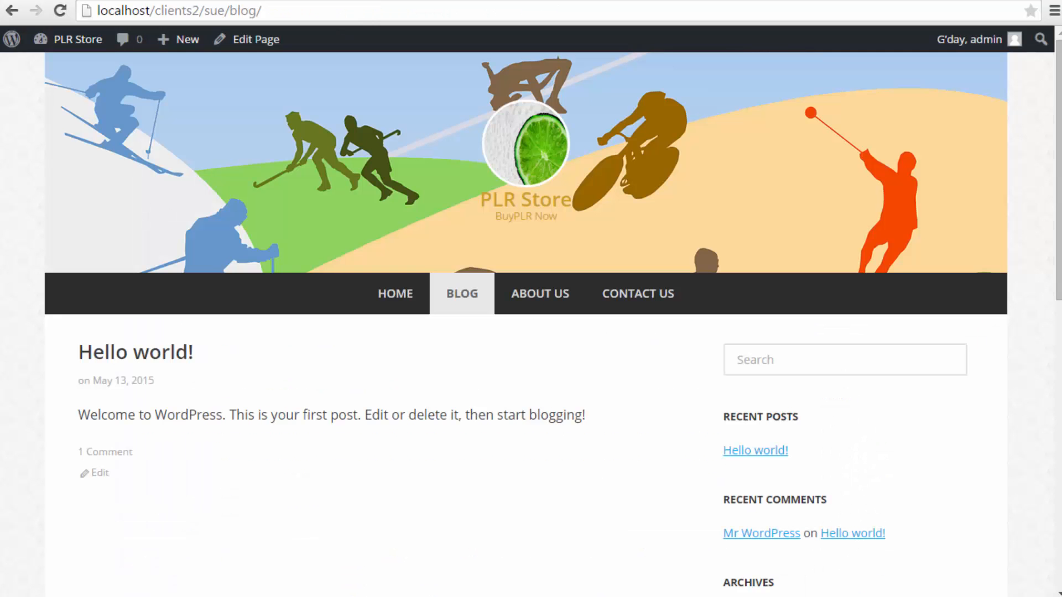
scroll(396, 305, "down", 2)
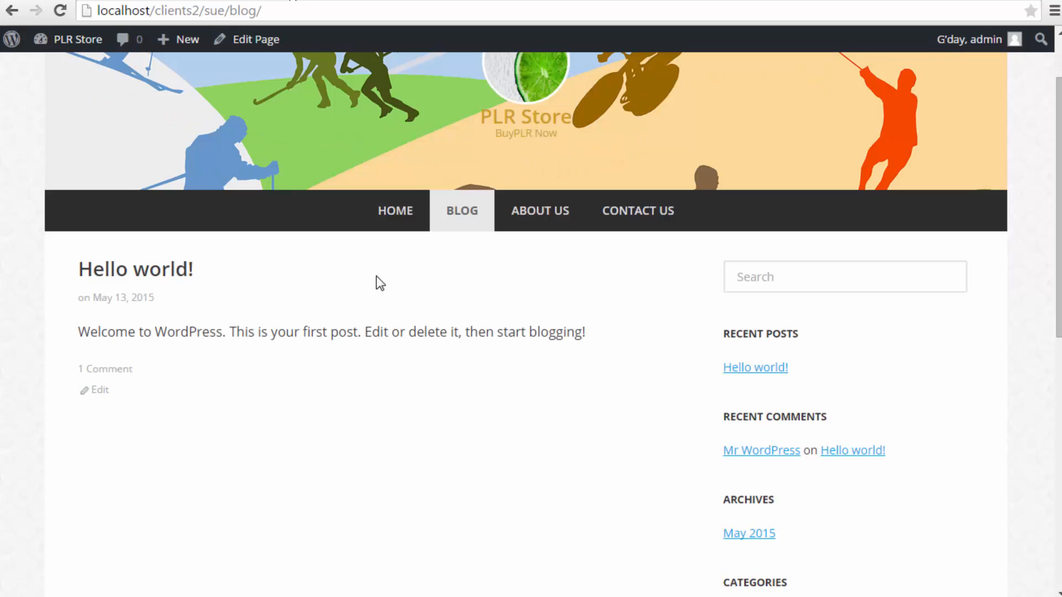
left_click(60, 12)
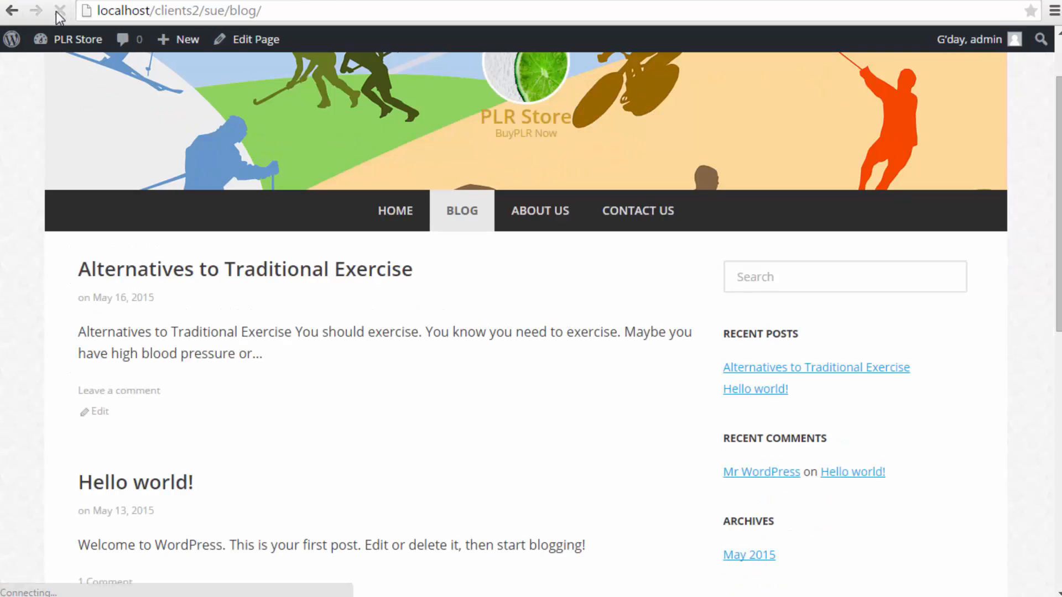
Examine the new post's entry on the blog page, especially the end of its excerpt
scroll(123, 124, "down", 2)
scroll(223, 253, "up", 3)
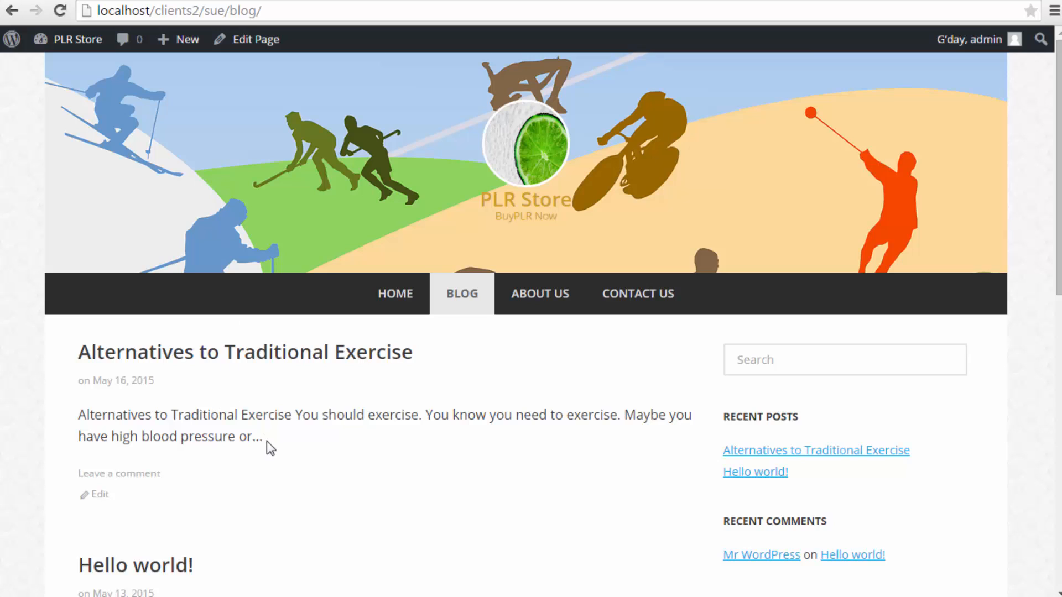
left_click_drag(262, 441, 255, 446)
left_click(263, 439)
mouse_move(253, 441)
left_mouse_down()
mouse_move(265, 443)
mouse_move(255, 441)
left_mouse_up()
left_click(259, 441)
scroll(242, 440, "down", 4)
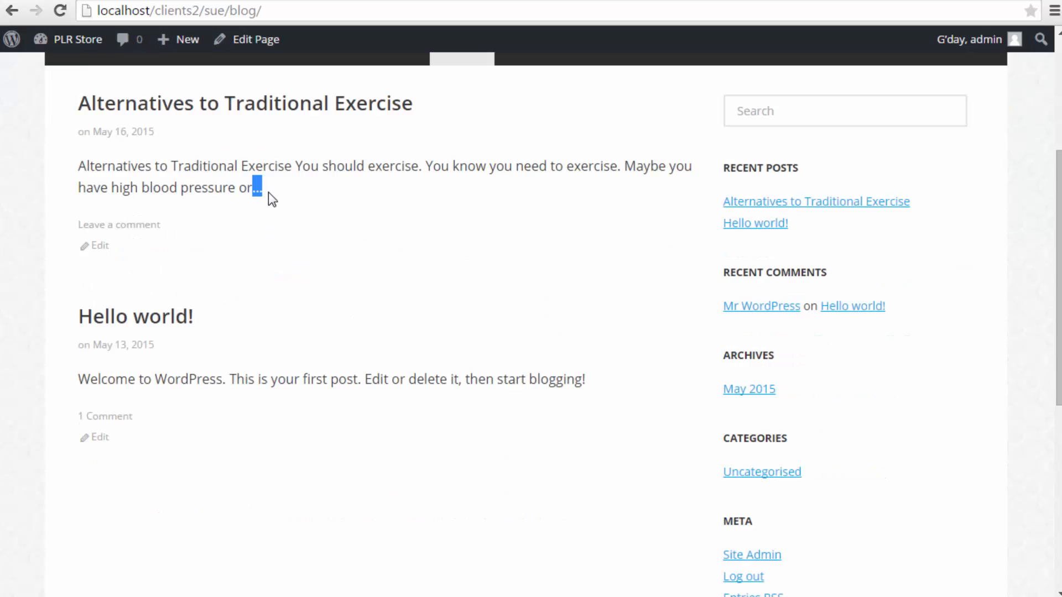
scroll(277, 336, "up", 4)
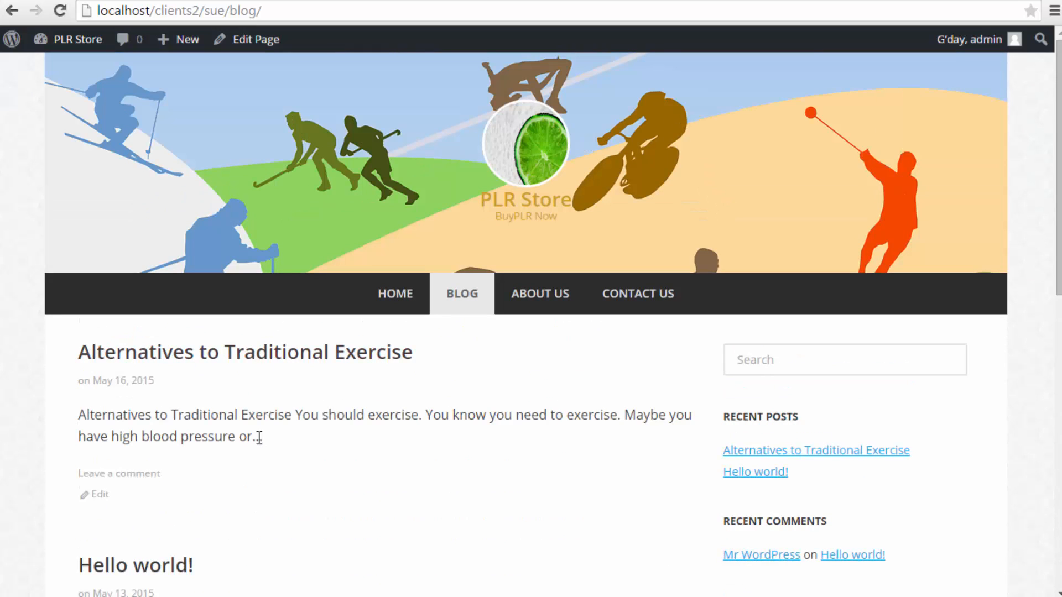
Check the blog page against the published post's editing page, and return to the editor
left_click(12, 11)
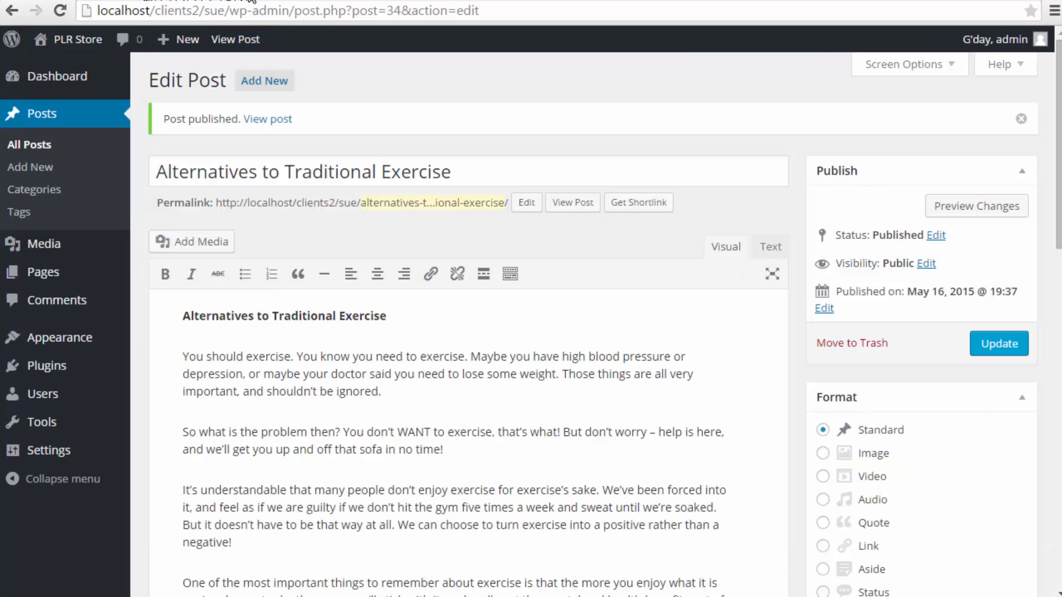
left_click(250, 1)
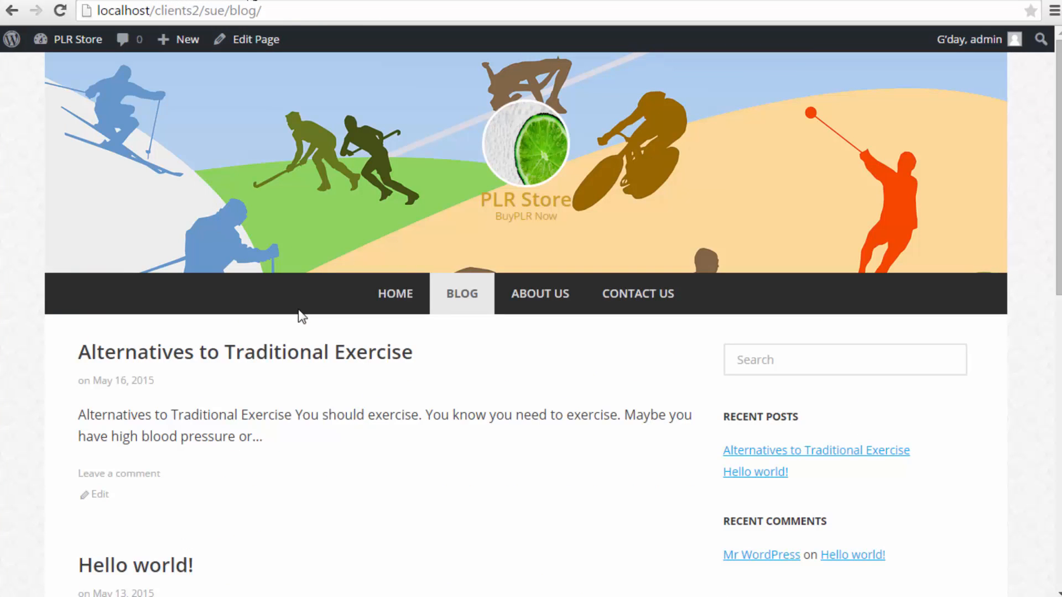
left_click(123, 1)
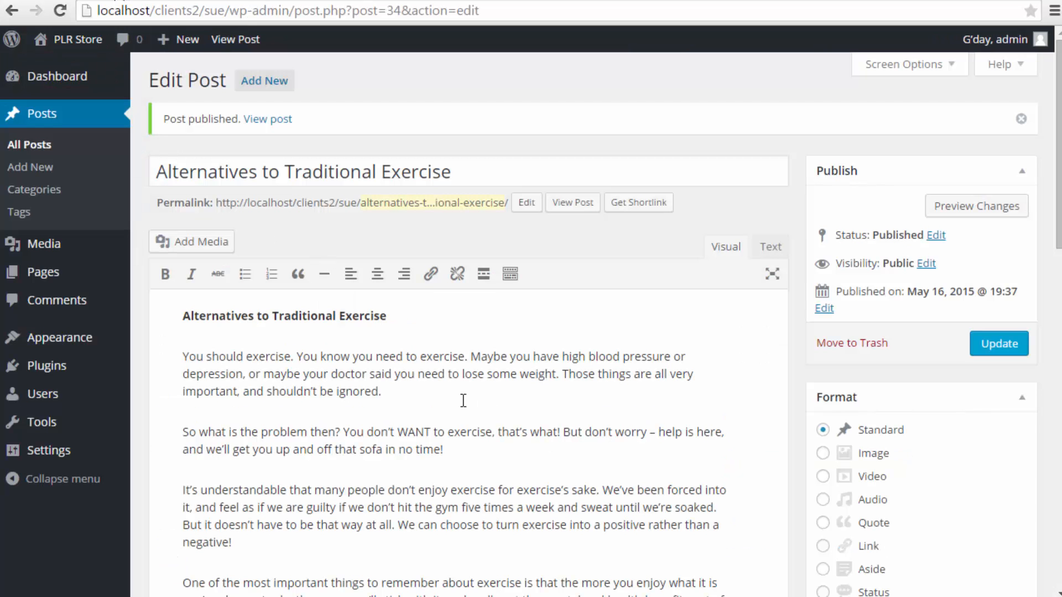
Insert a Read More break after the post's opening paragraph and update the post
left_click(436, 395)
left_click(484, 275)
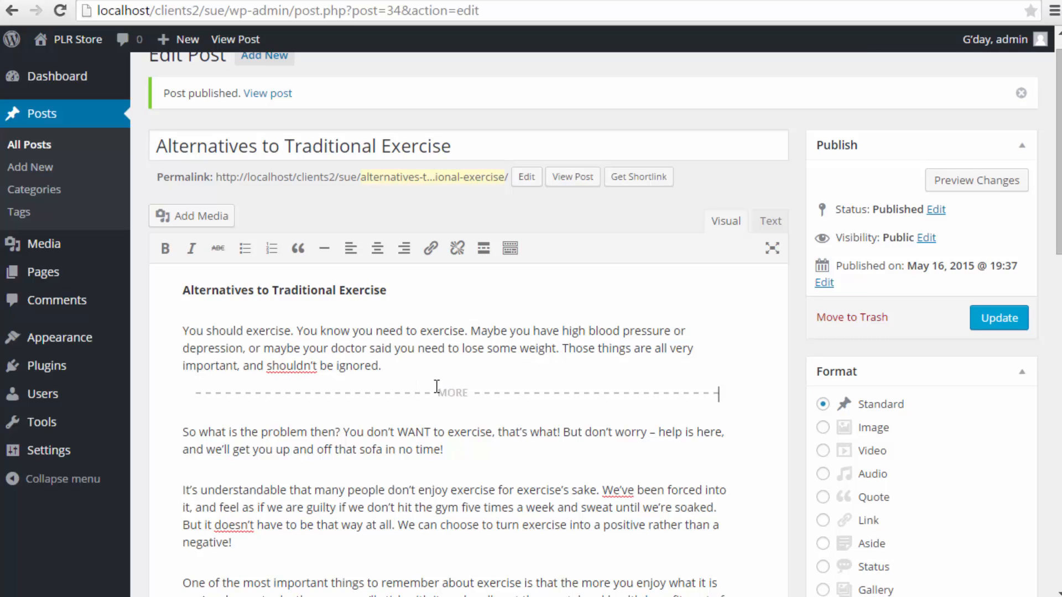
left_click(1015, 331)
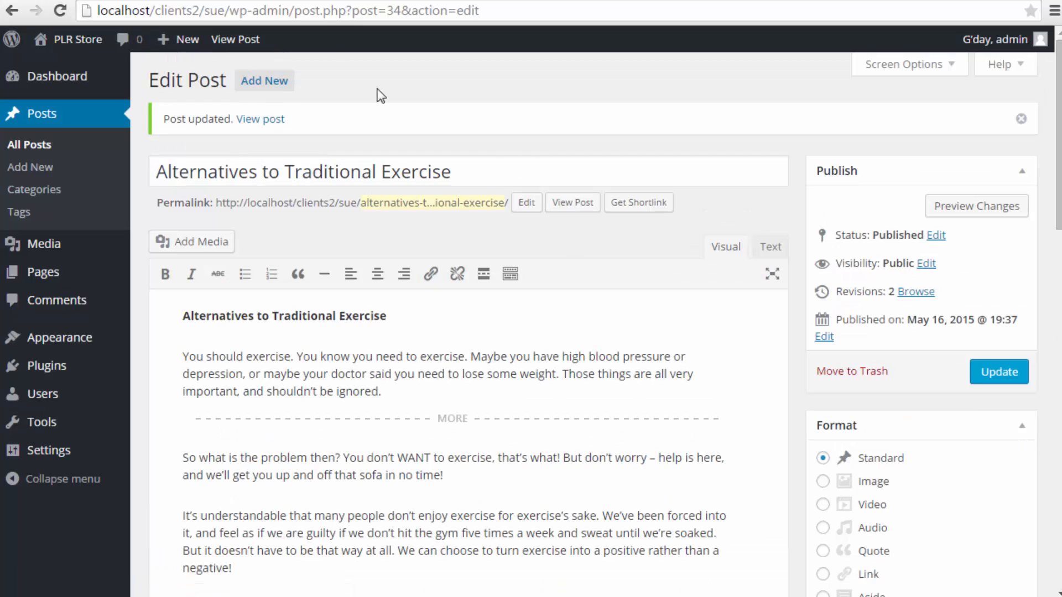
Reload the site's blog page and check where the new post's excerpt ends
left_click(274, 0)
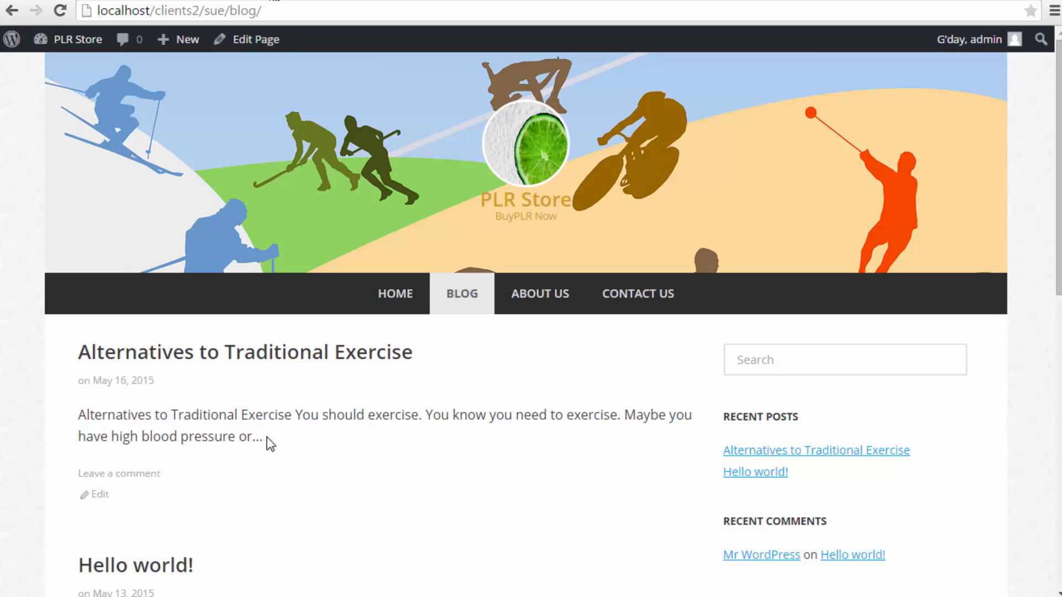
left_click_drag(263, 438, 239, 438)
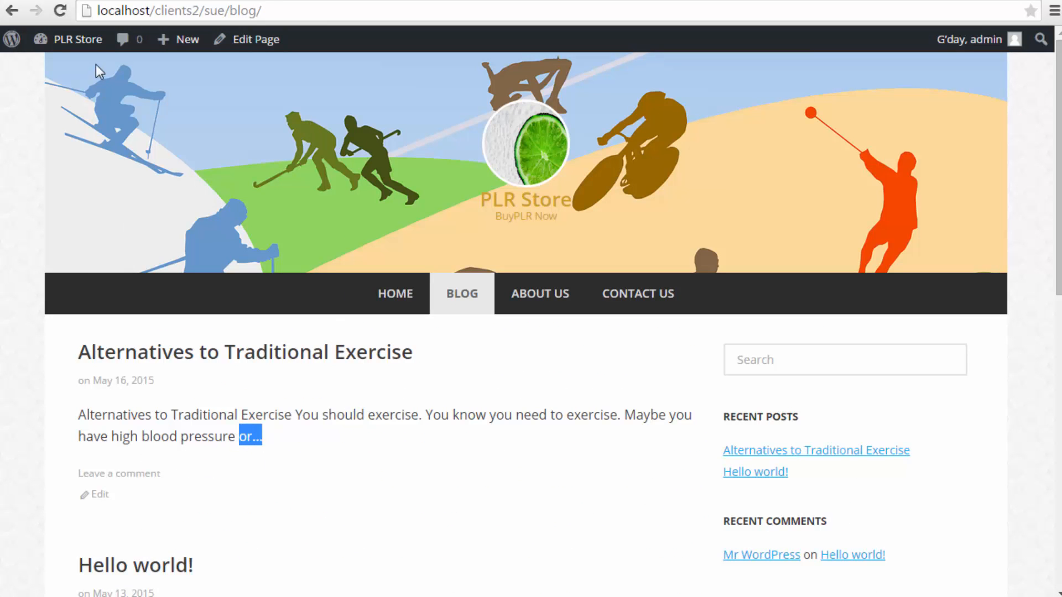
left_click(61, 12)
left_click_drag(265, 440, 80, 421)
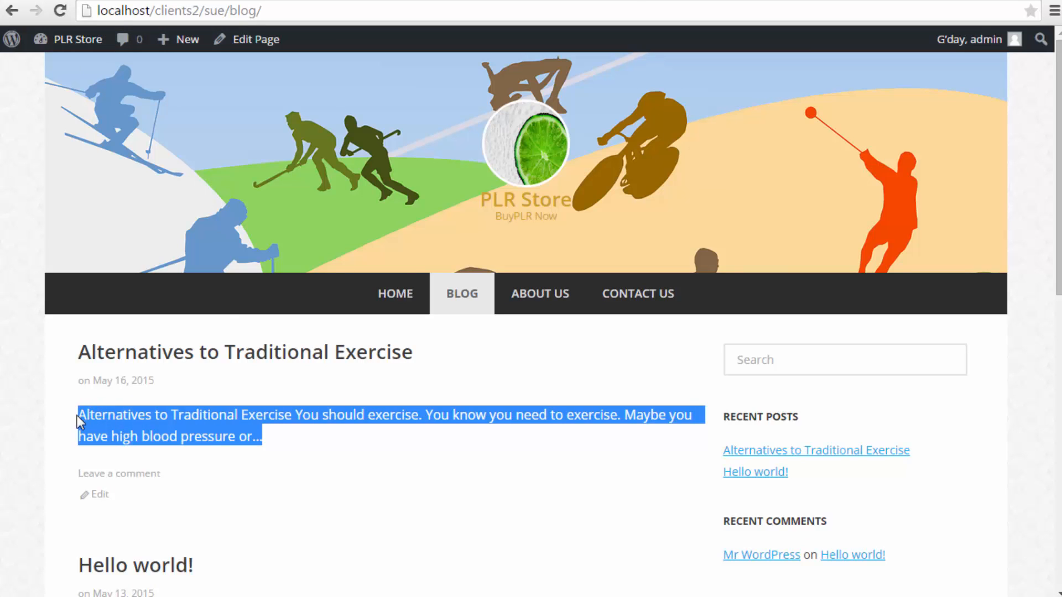
Open the Themes page in a separate tab and start a live preview of Twenty Fifteen
left_click(109, 0)
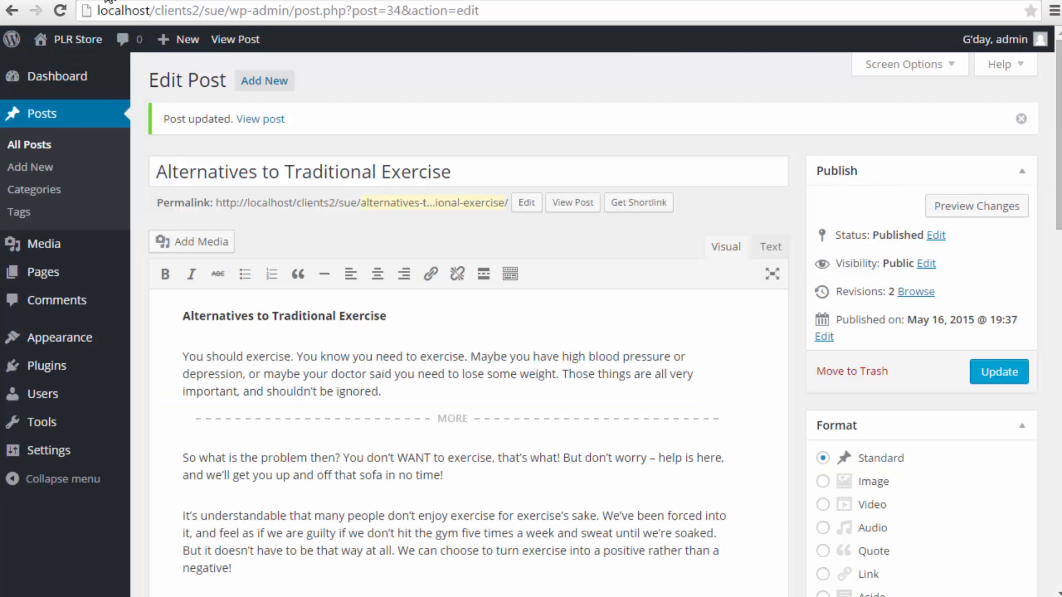
right_click(68, 340)
left_click(122, 354)
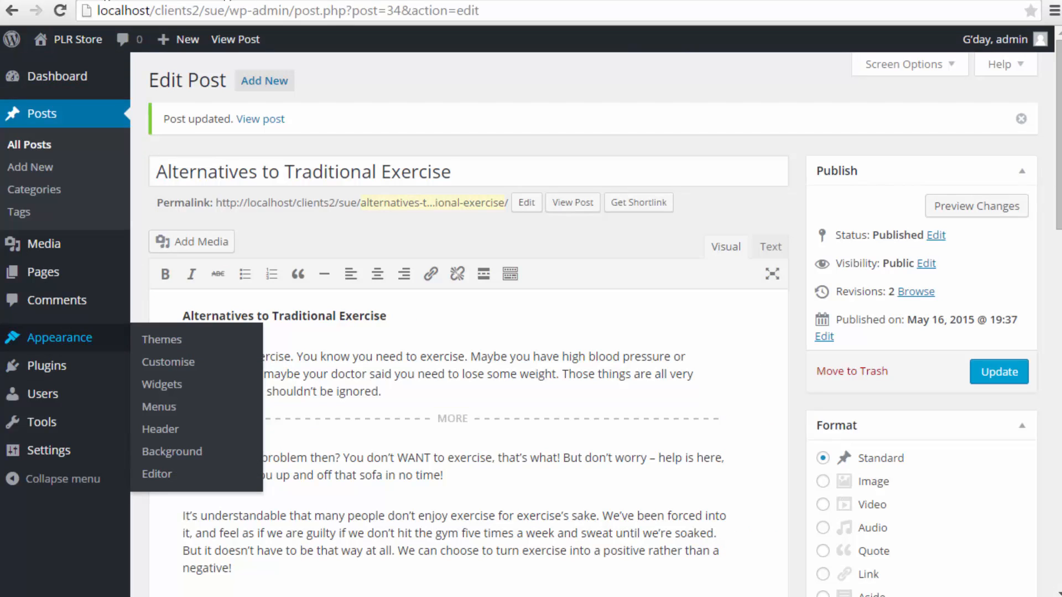
key("ctrl+Tab")
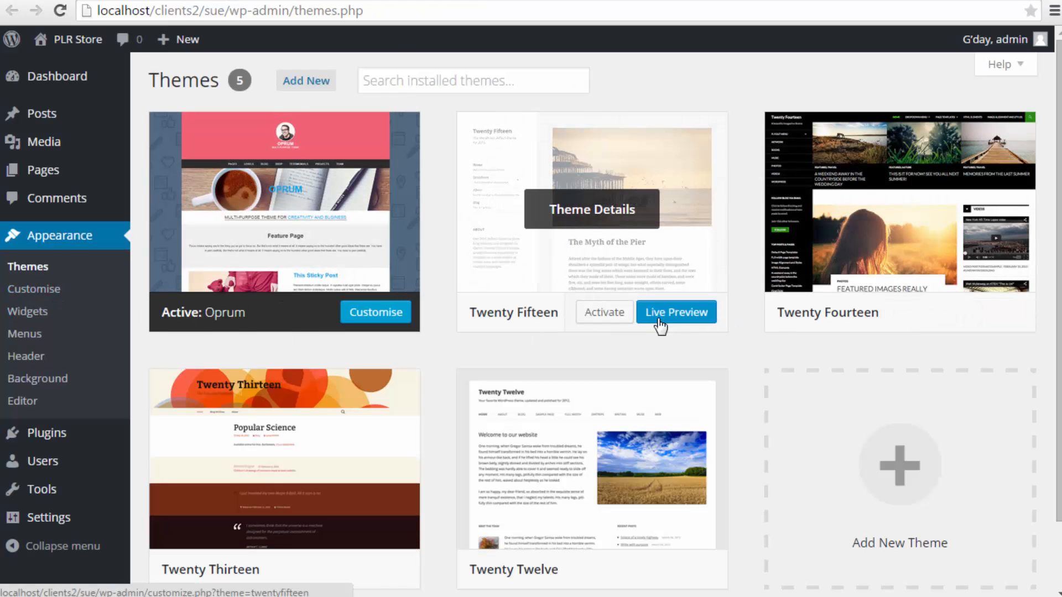
left_click(686, 320)
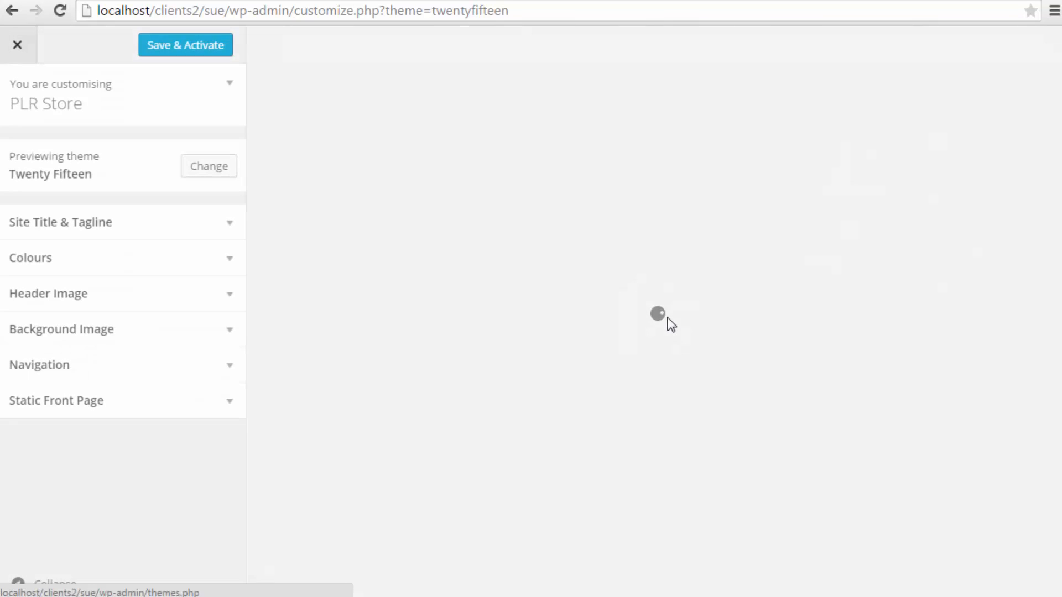
Examine the post's Continue reading link on the Blog page of the theme preview, then close the preview and return to the live blog page
scroll(664, 312, "down", 7)
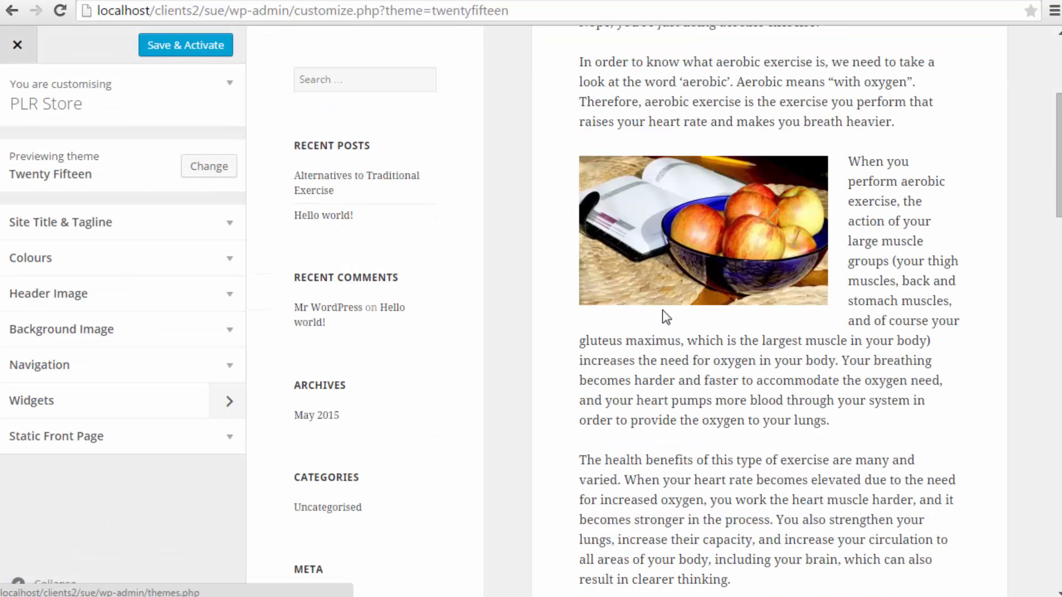
scroll(410, 227, "up", 7)
left_click(324, 210)
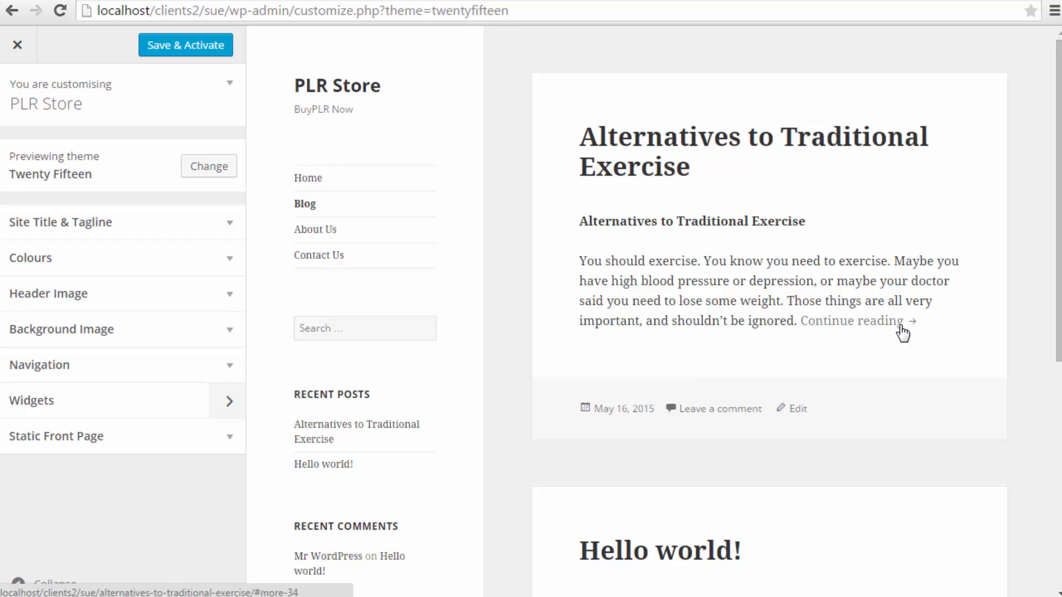
scroll(778, 282, "down", 7)
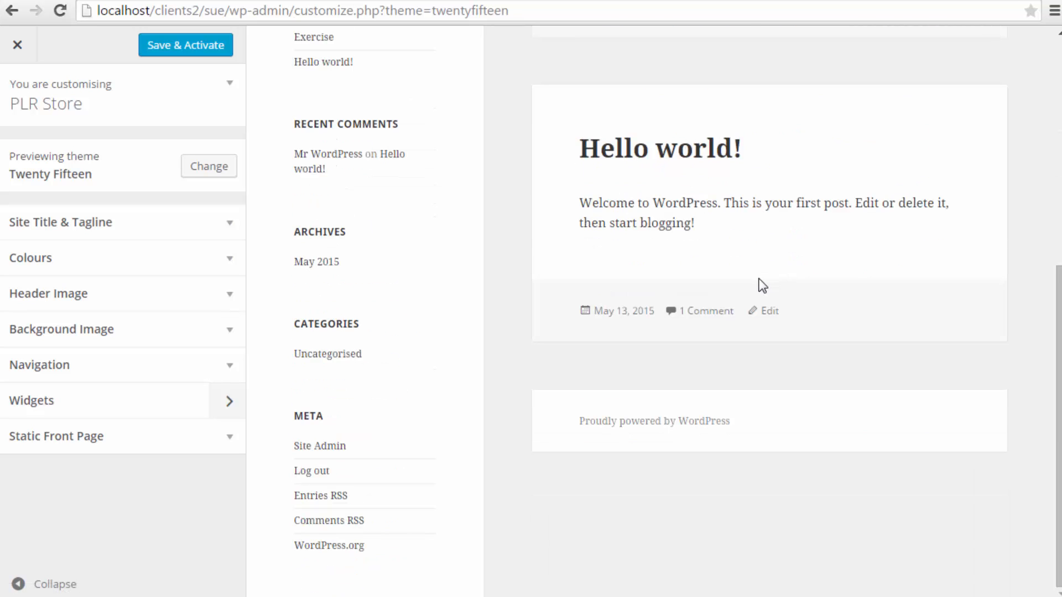
scroll(762, 285, "up", 6)
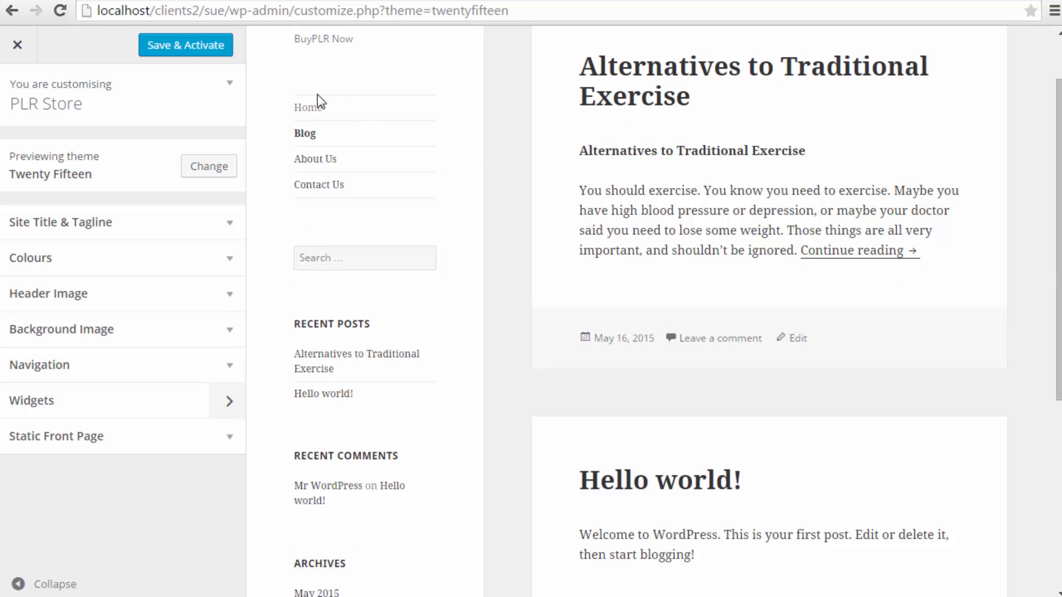
left_click(14, 46)
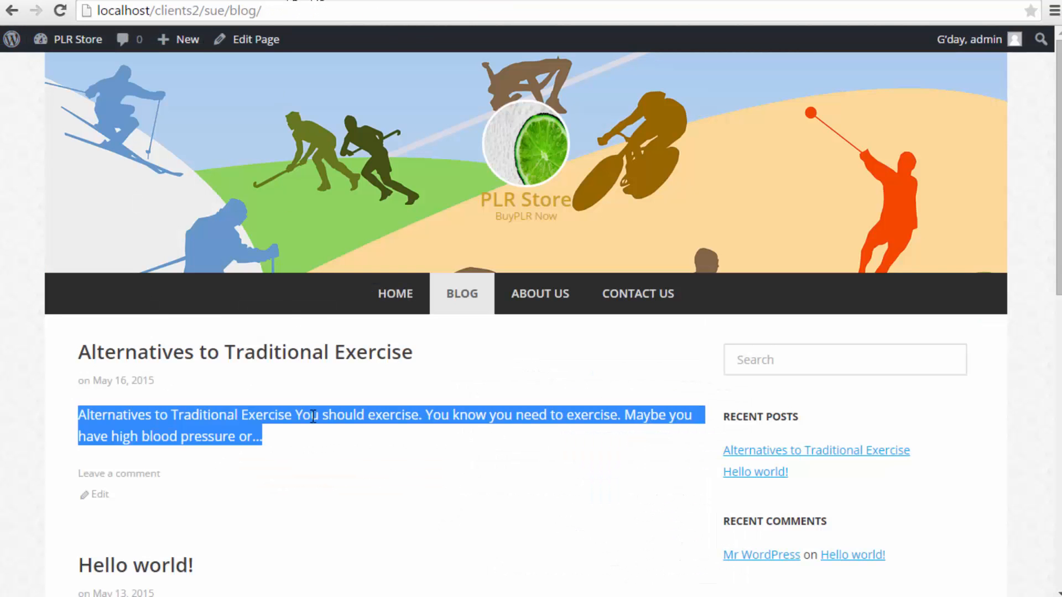
left_click(278, 434)
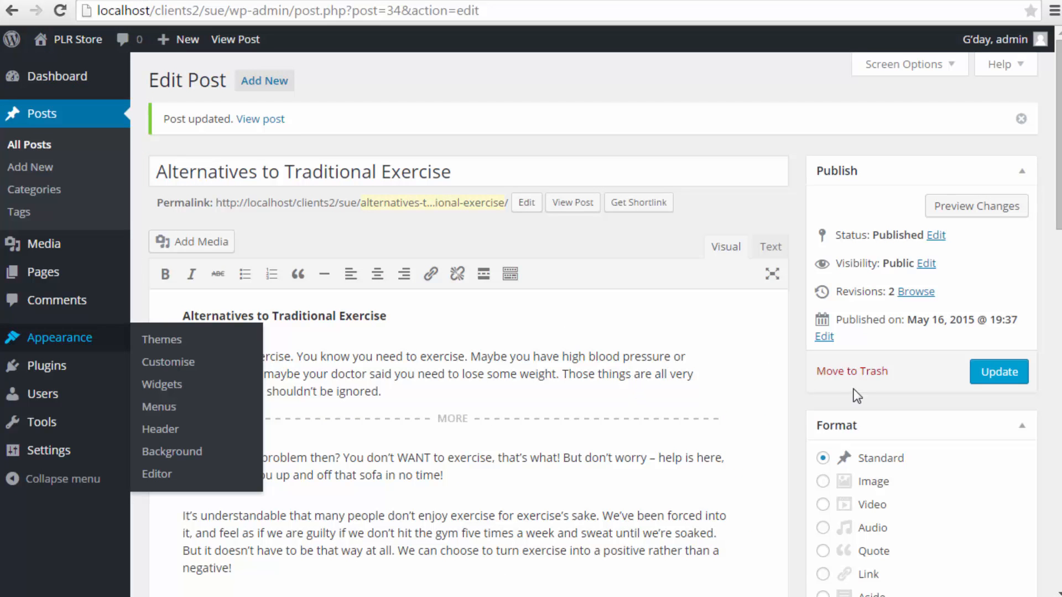
Show the post editor's screen options and inspect the Discussion settings for comments and trackbacks below the article
scroll(623, 360, "down", 5)
scroll(798, 366, "up", 5)
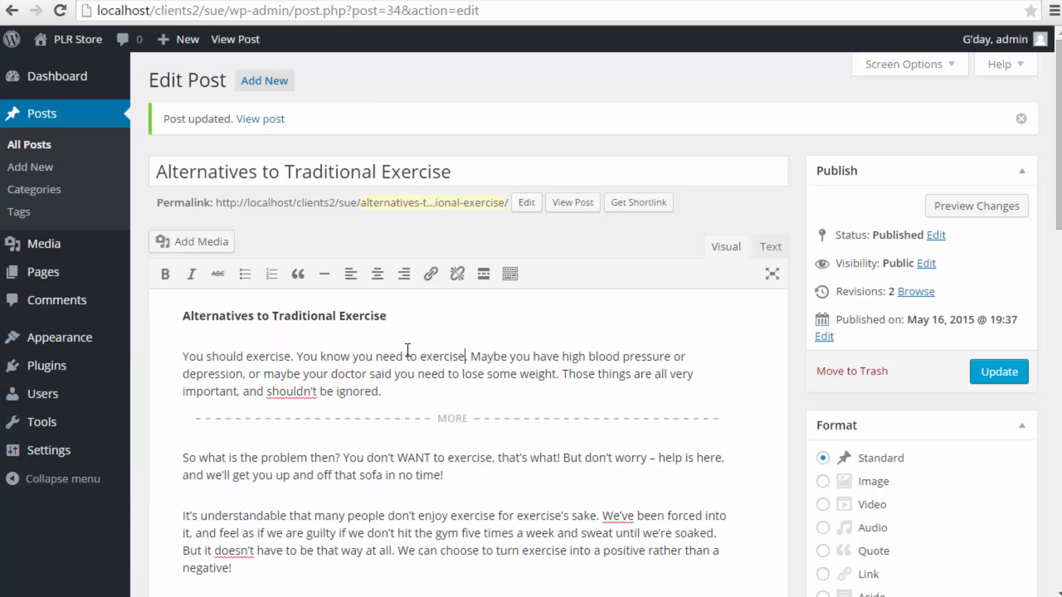
left_click(898, 66)
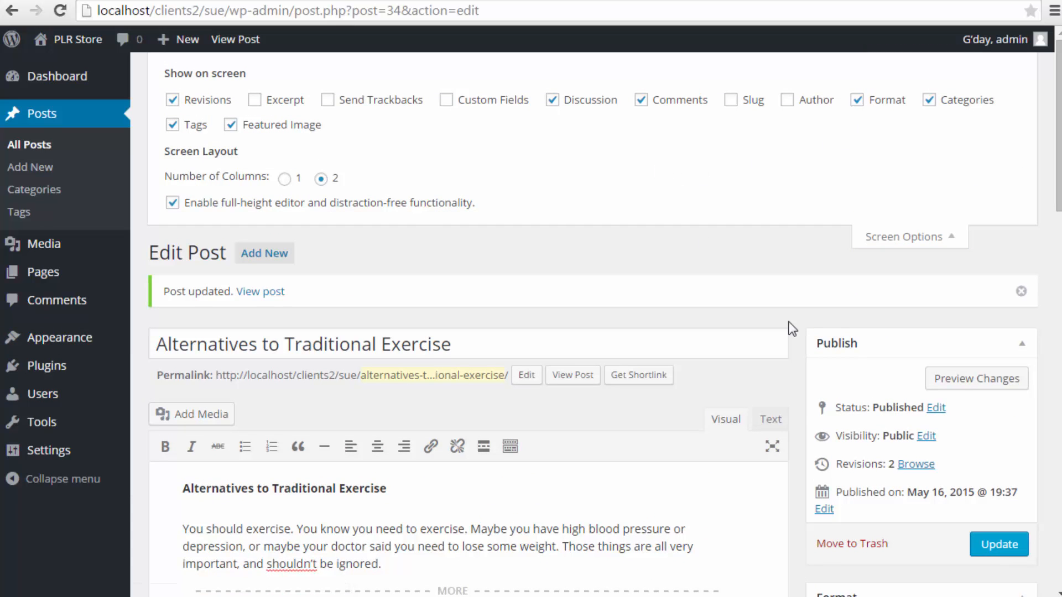
scroll(812, 360, "down", 18)
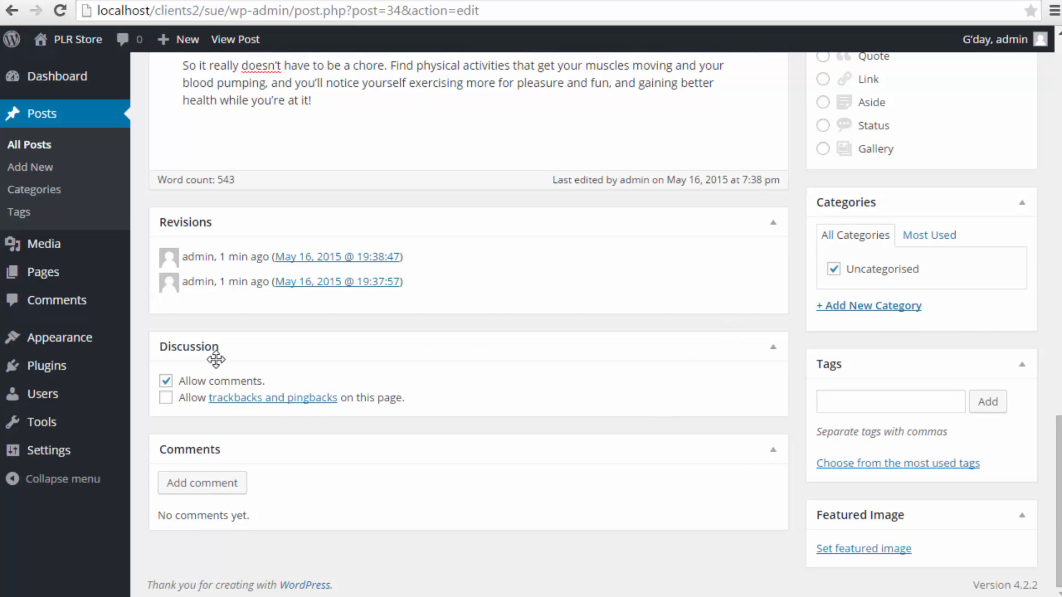
scroll(215, 360, "up", 18)
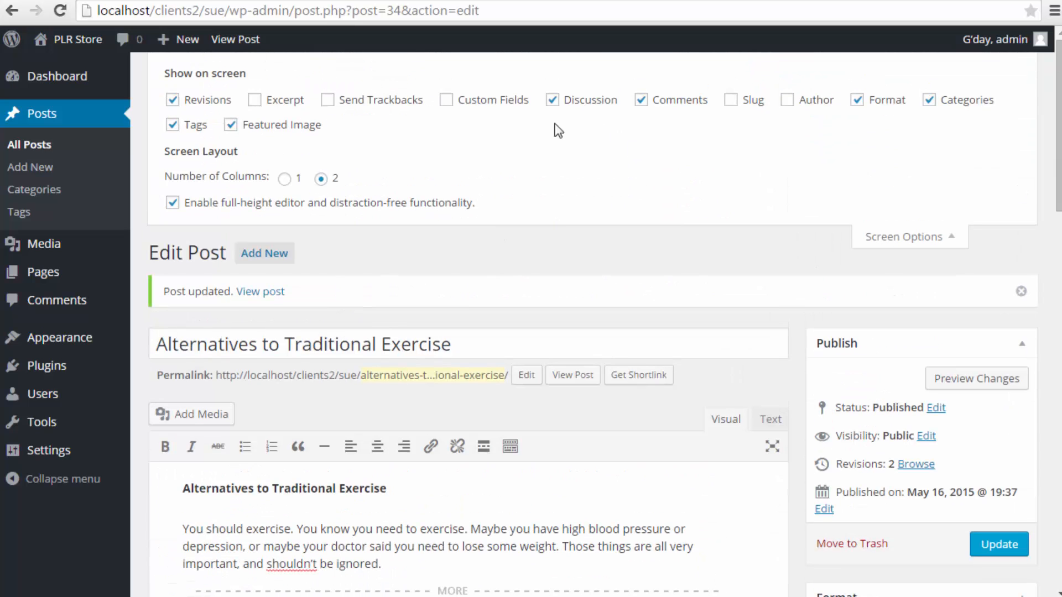
scroll(472, 329, "down", 18)
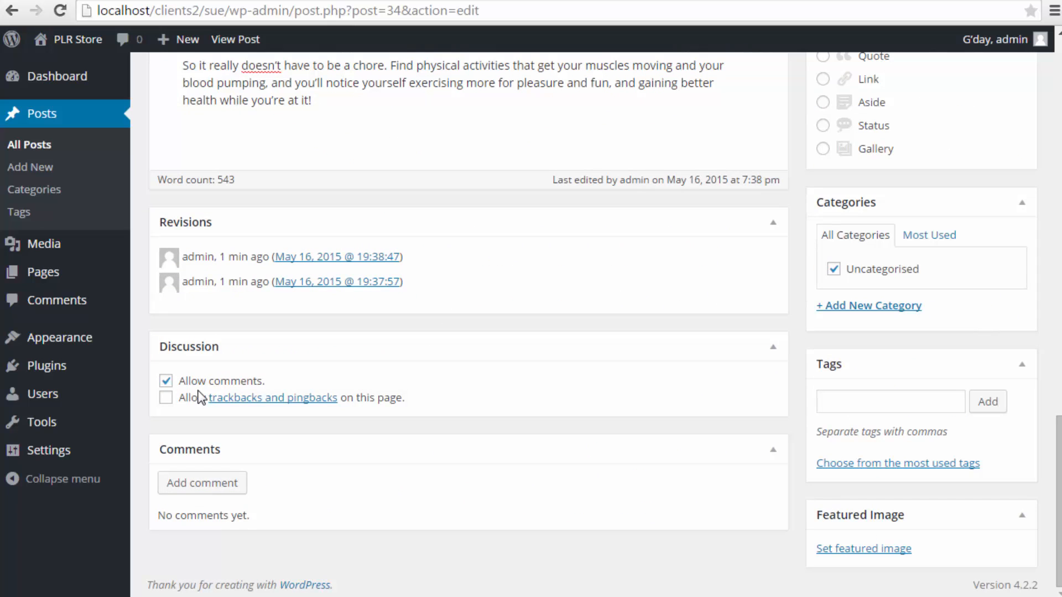
left_click(195, 391)
left_click(195, 390)
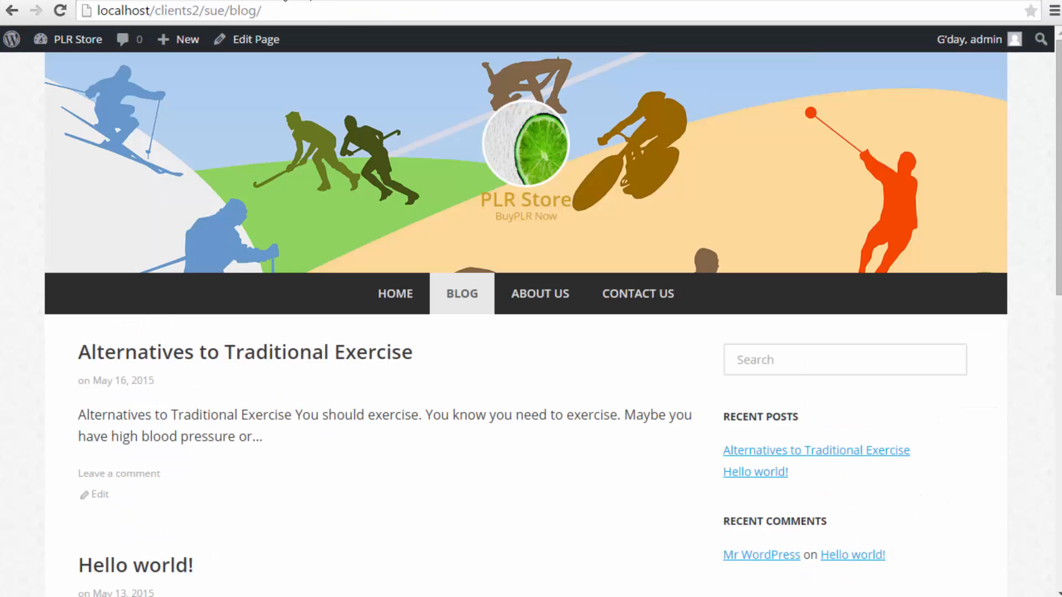
Open the Alternatives to Traditional Exercise post from the blog page and inspect the comment form beneath it
scroll(688, 416, "down", 3)
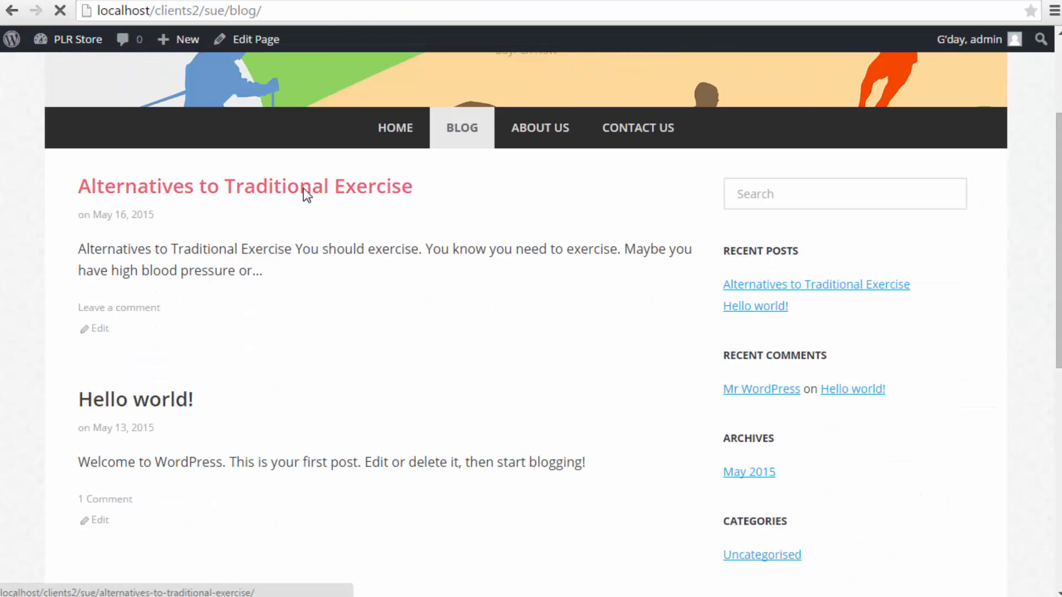
left_click(303, 188)
scroll(423, 326, "down", 20)
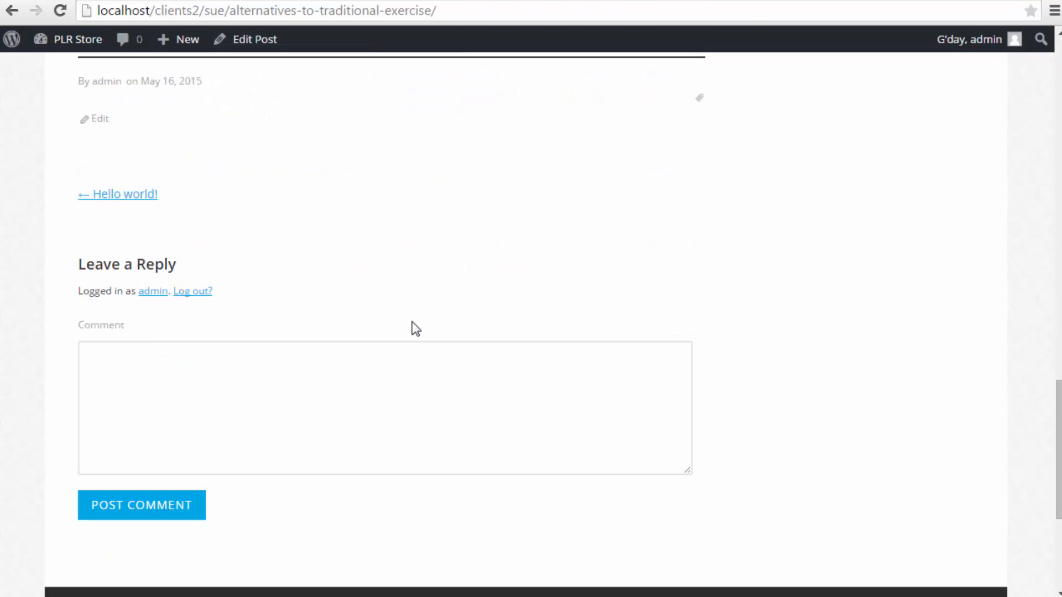
left_click(385, 398)
scroll(384, 399, "up", 20)
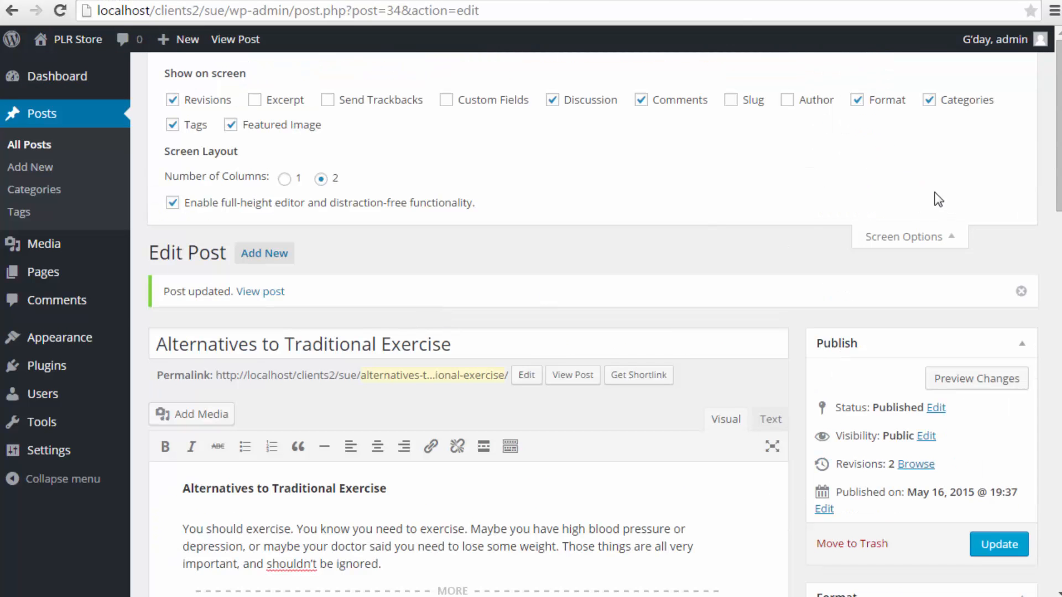
Hide the editor's screen options and set the media library photo of the woman drinking water as the post's featured image
left_click(943, 241)
scroll(856, 329, "down", 7)
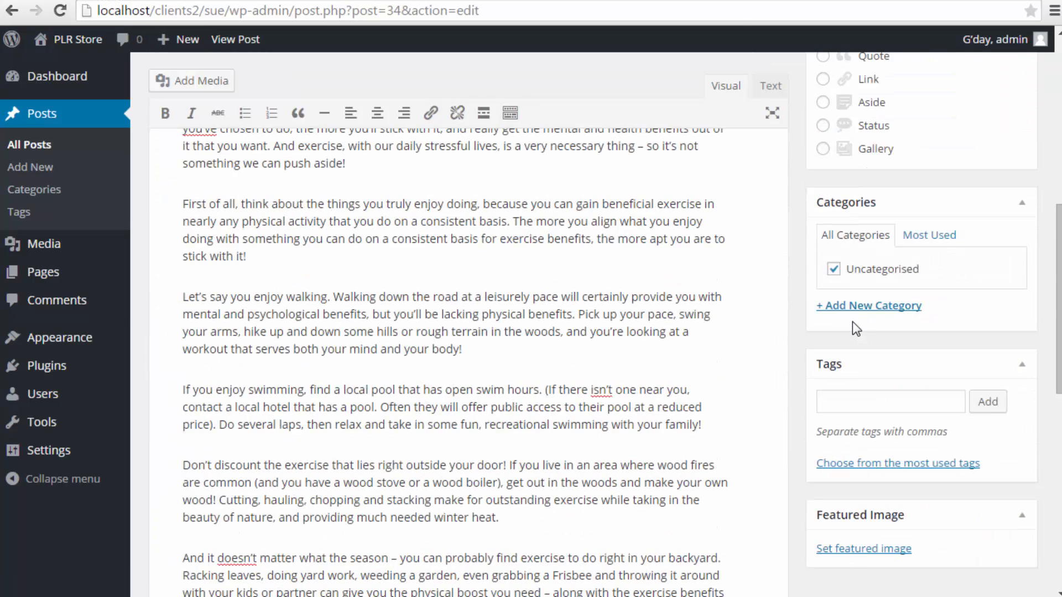
scroll(852, 326, "down", 6)
left_click(871, 549)
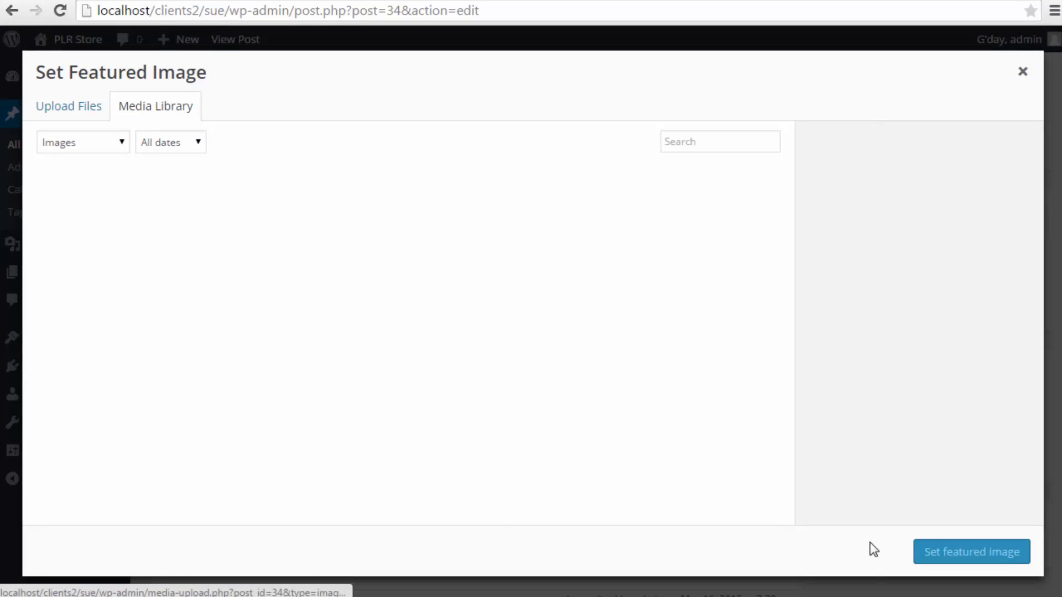
left_click(338, 206)
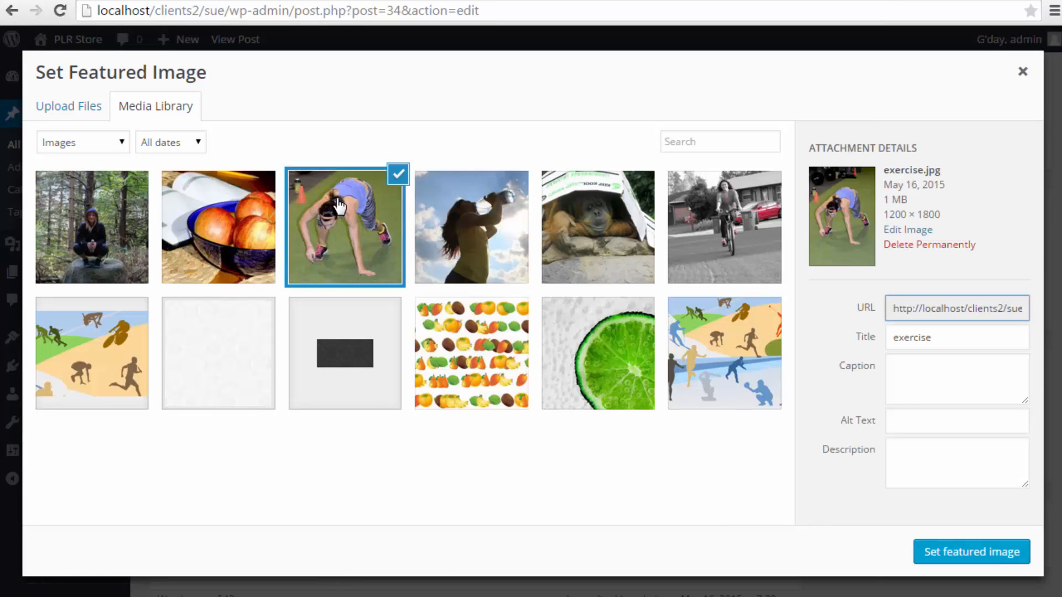
left_click(487, 222)
left_click(943, 555)
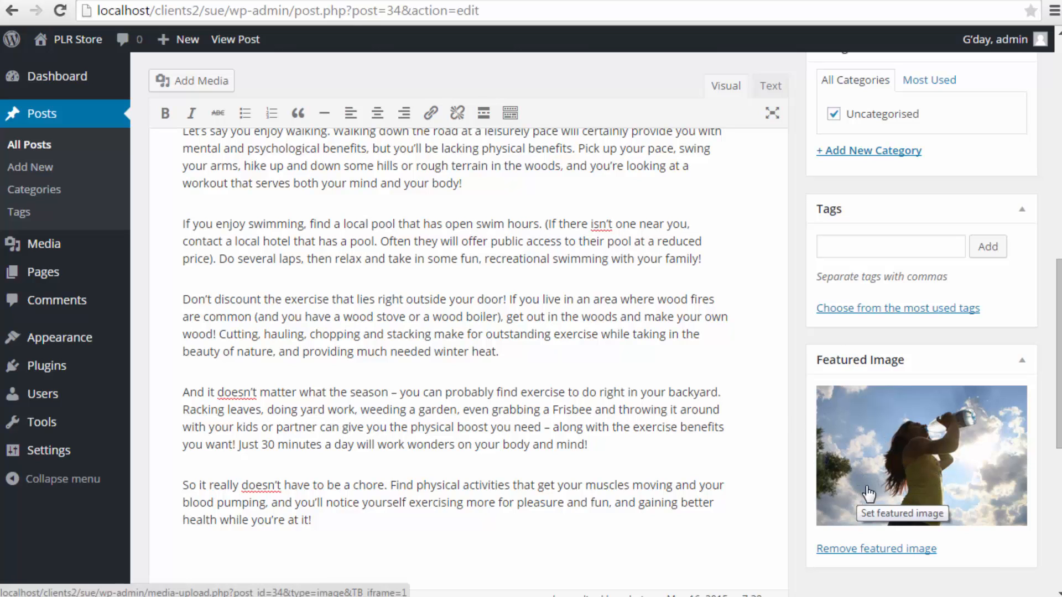
Open the site's Blog page and check how the post's entry shows its featured image and excerpt
scroll(898, 452, "up", 4)
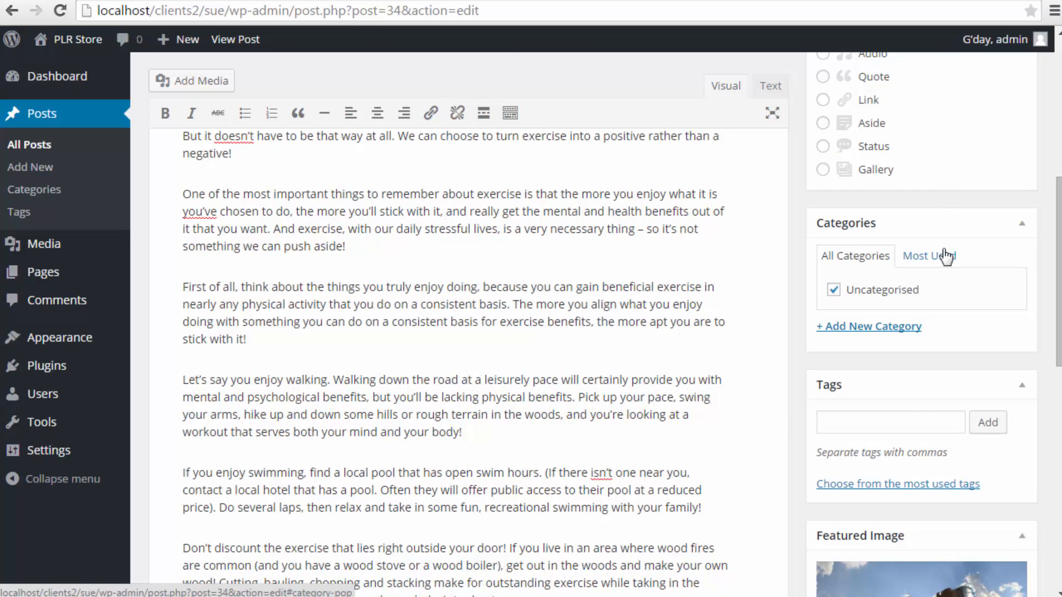
scroll(947, 256, "up", 10)
left_click(235, 39)
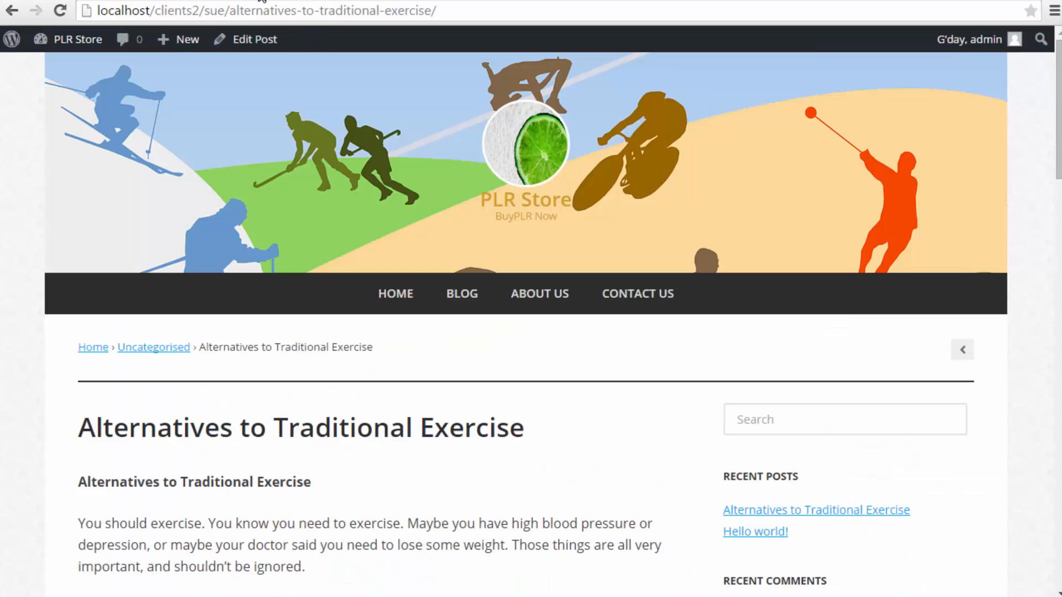
left_click(466, 302)
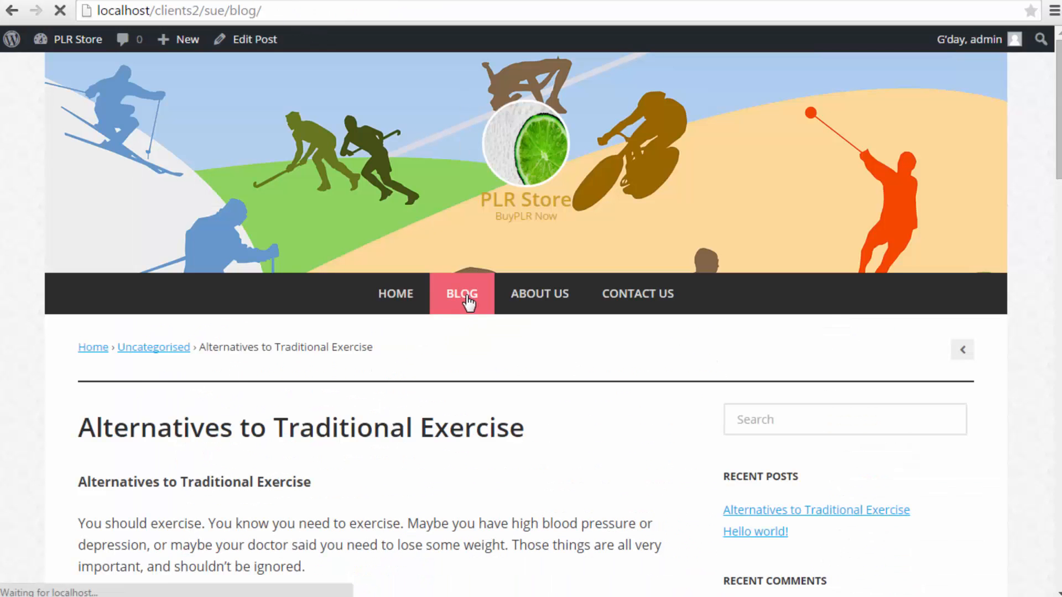
scroll(239, 321, "down", 3)
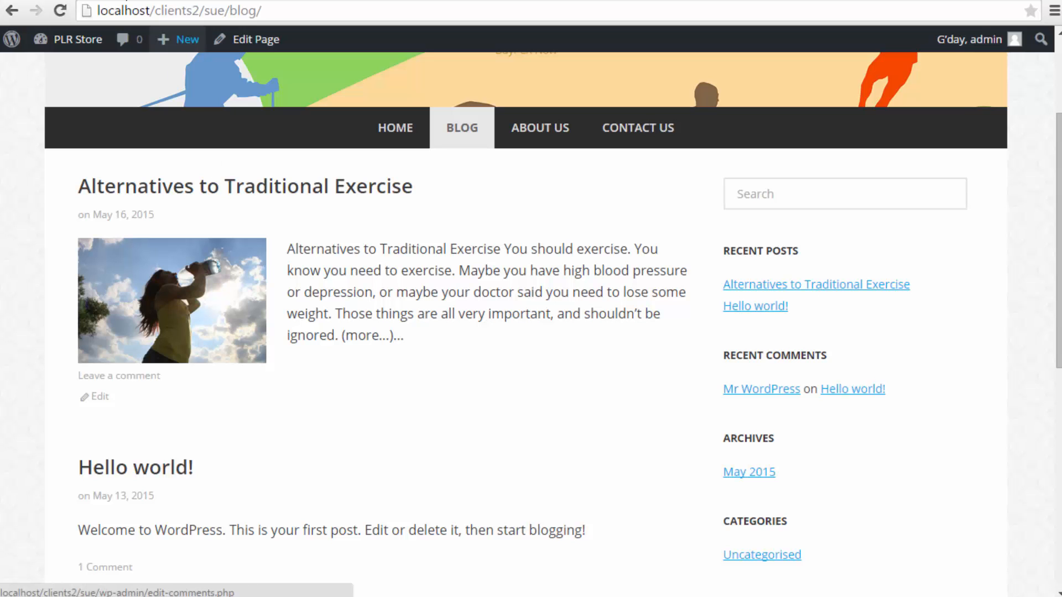
Compare the blog page entry with the post's editing page, ending at the Featured Image section
left_click(106, 1)
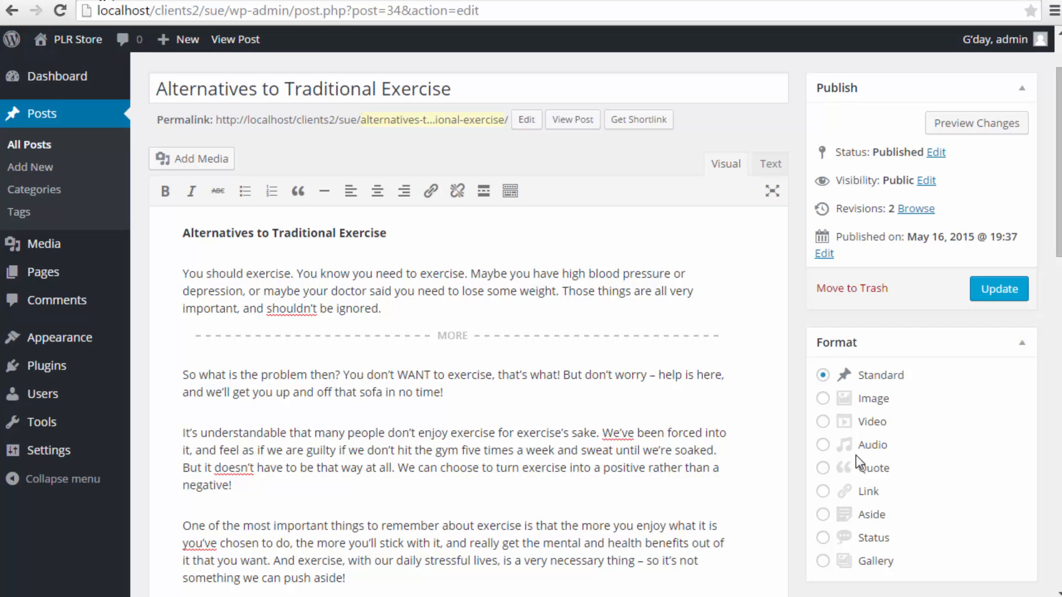
left_click(255, 1)
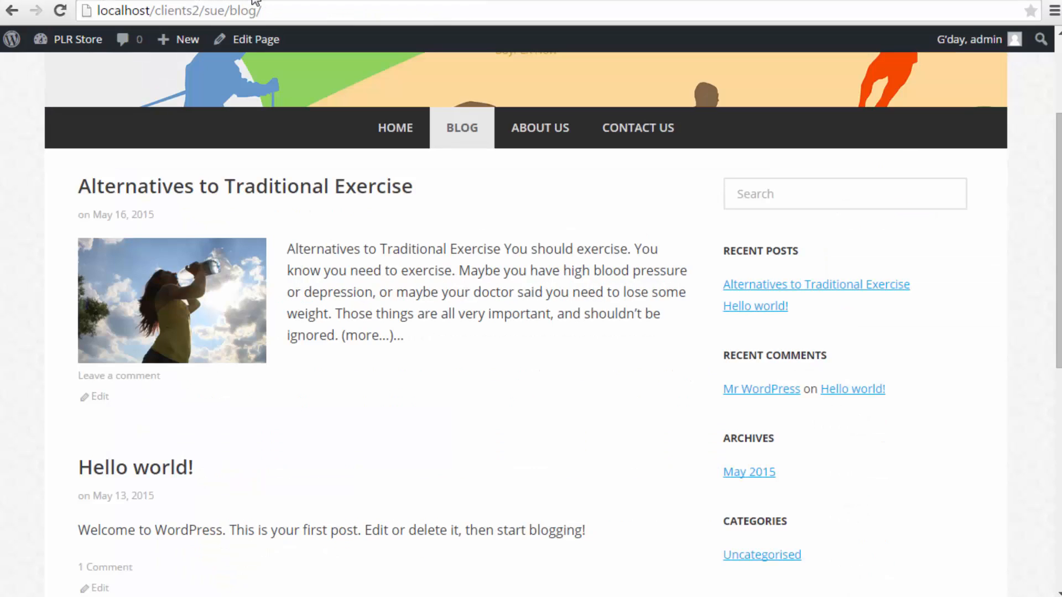
left_click(106, 1)
scroll(781, 354, "down", 11)
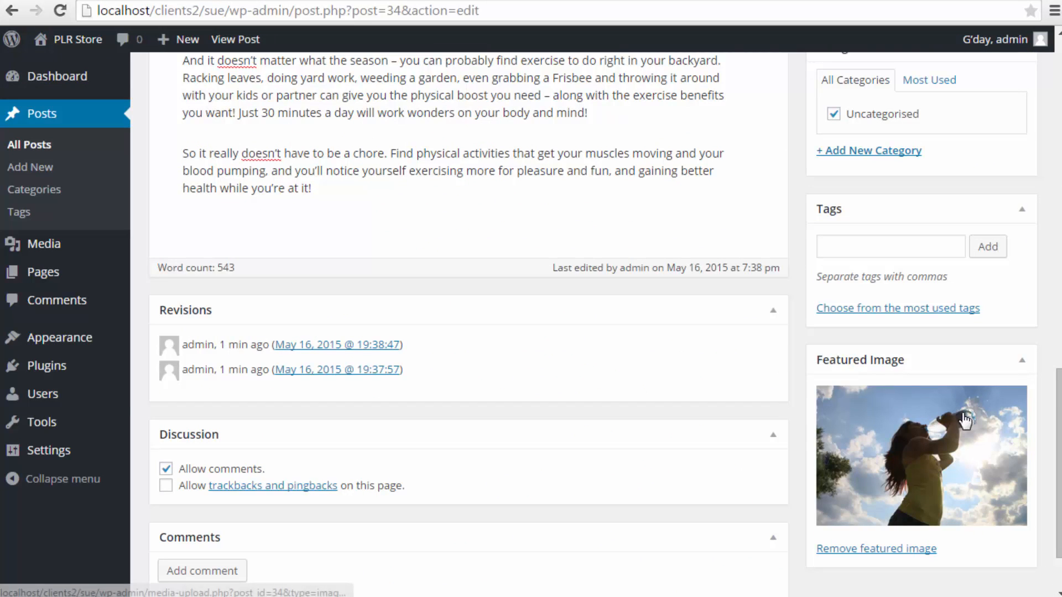
Look over the post's Categories box, including its most used and full lists, and the Tags box beneath it
scroll(946, 459, "down", 1)
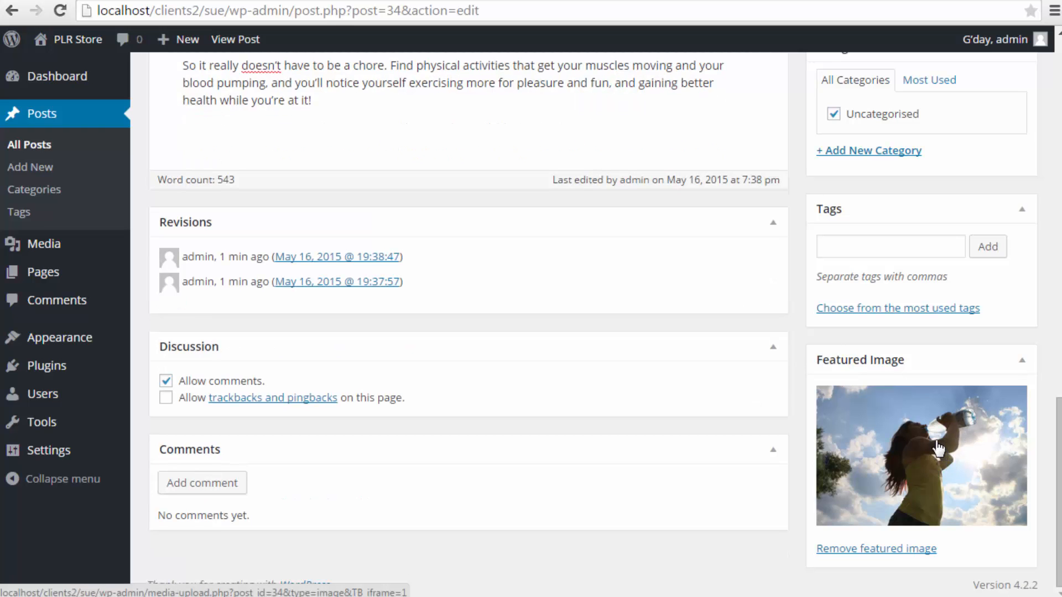
scroll(919, 422, "up", 5)
scroll(913, 424, "down", 1)
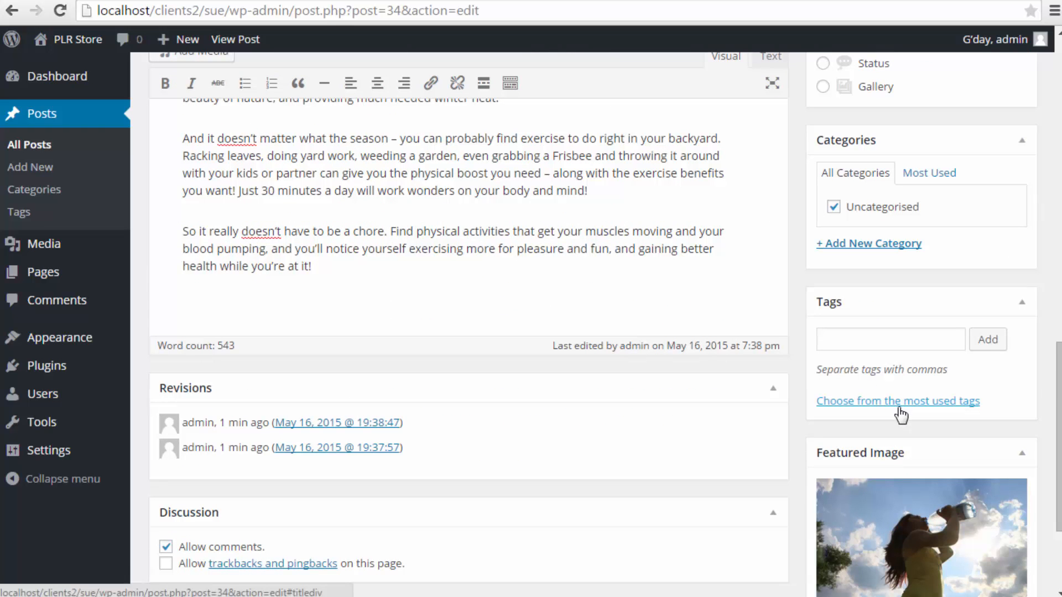
left_click(913, 173)
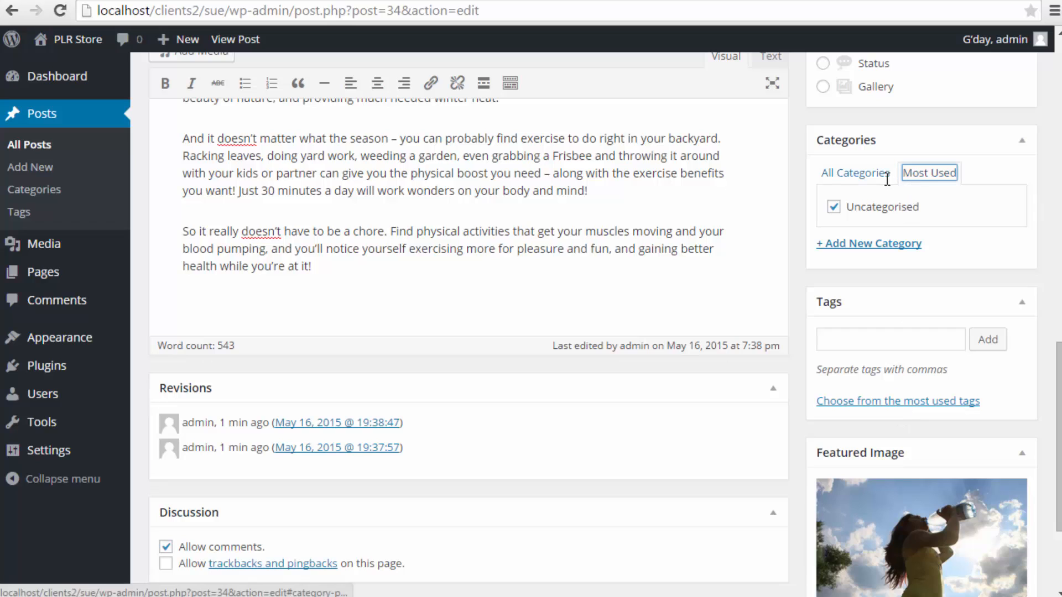
left_click(851, 177)
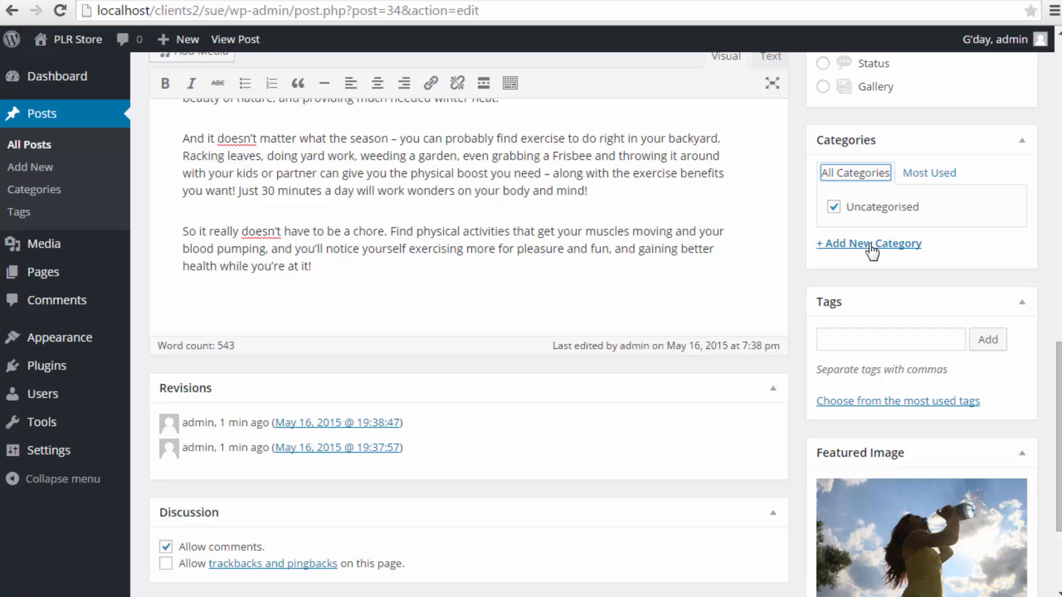
left_click(867, 347)
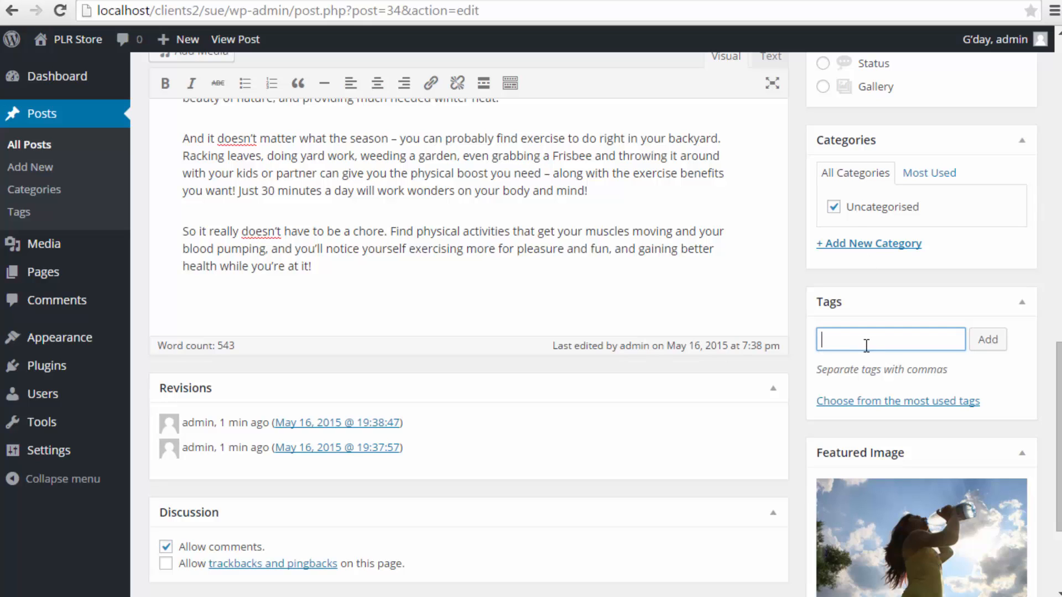
Start a new category for the post, enter Dieting as its name, and look back over the article text
left_click(875, 250)
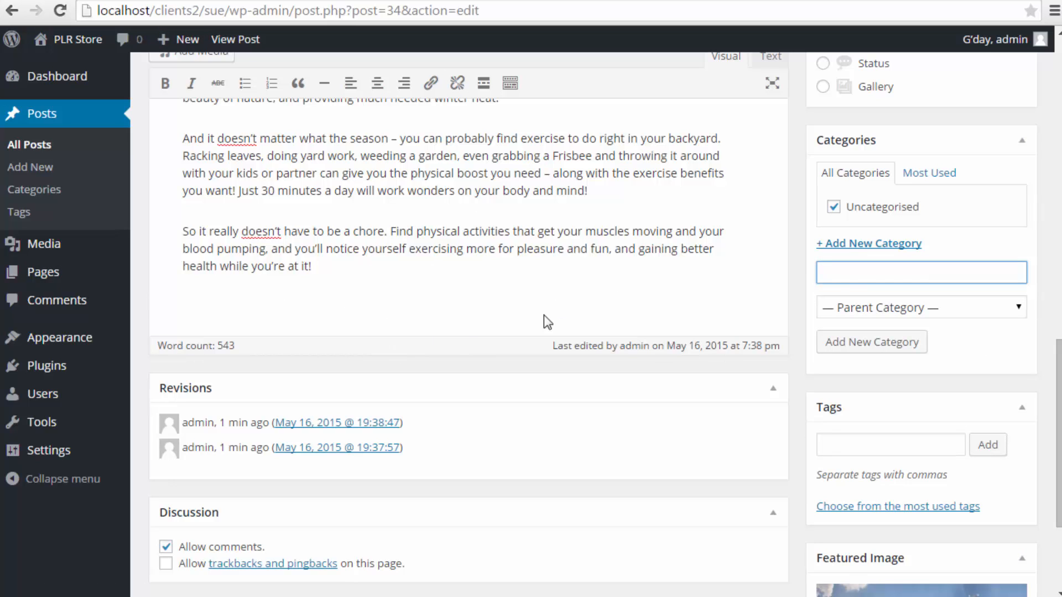
type("Dieting")
scroll(570, 304, "up", 20)
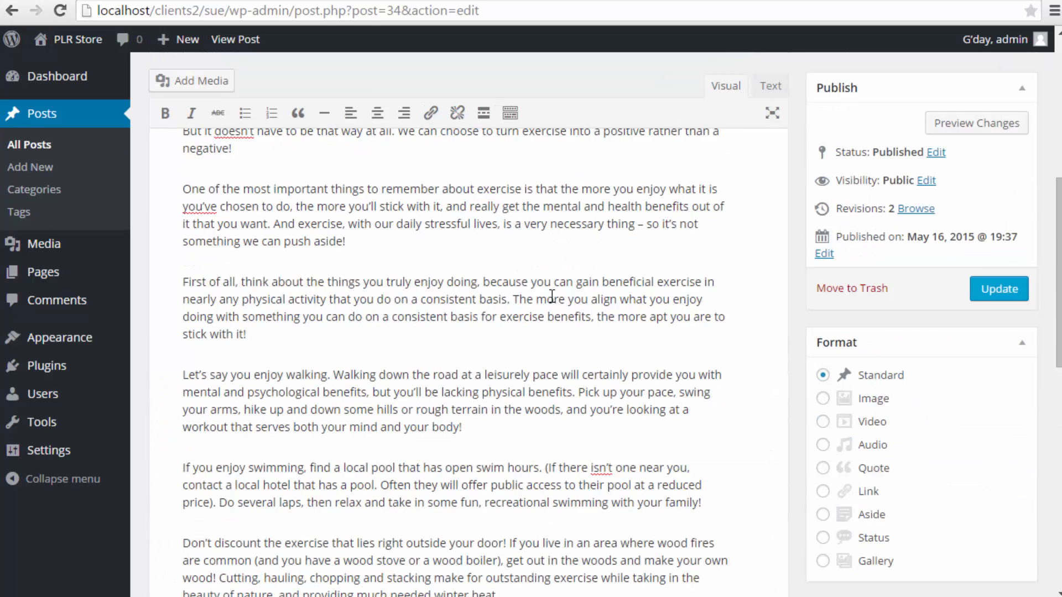
scroll(913, 156, "down", 5)
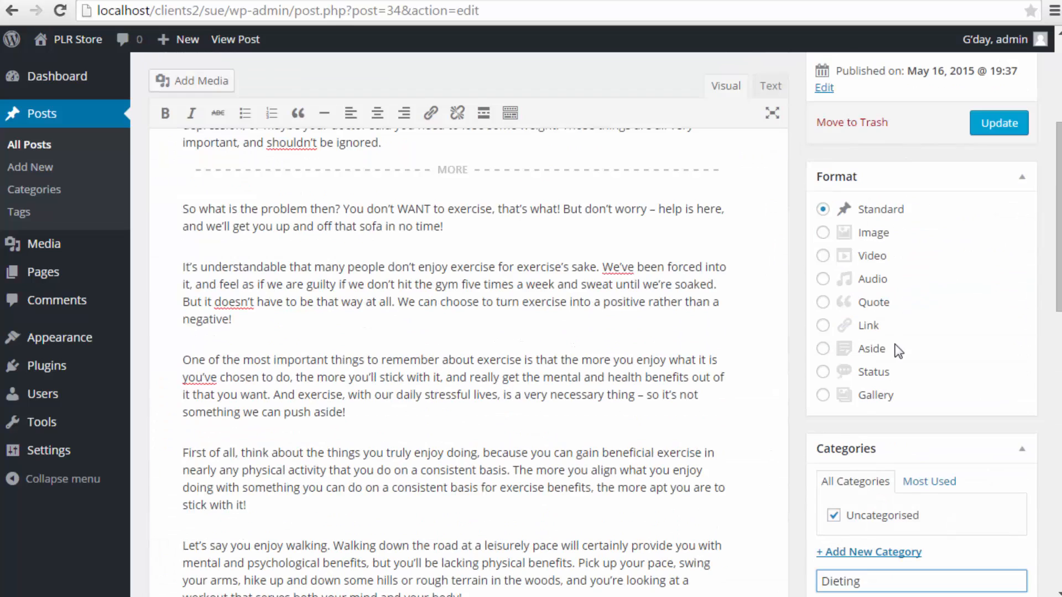
Replace the new category's name with Exercise, add it to the post, and deselect Uncategorised
scroll(898, 352, "down", 3)
left_click_drag(895, 419, 782, 410)
double_click(885, 413)
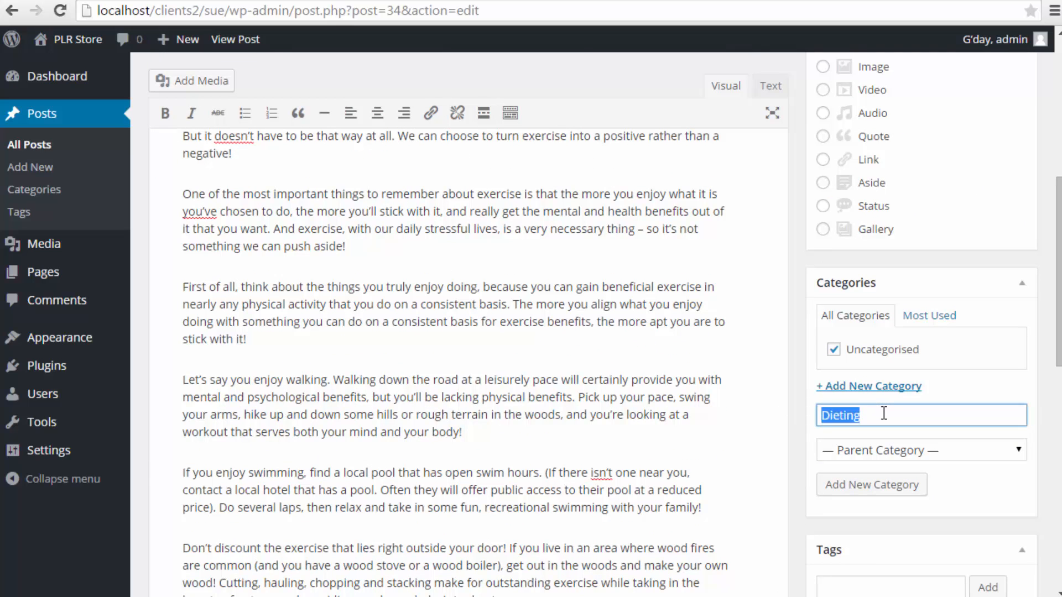
left_click(884, 412)
double_click(896, 410)
type("Exer")
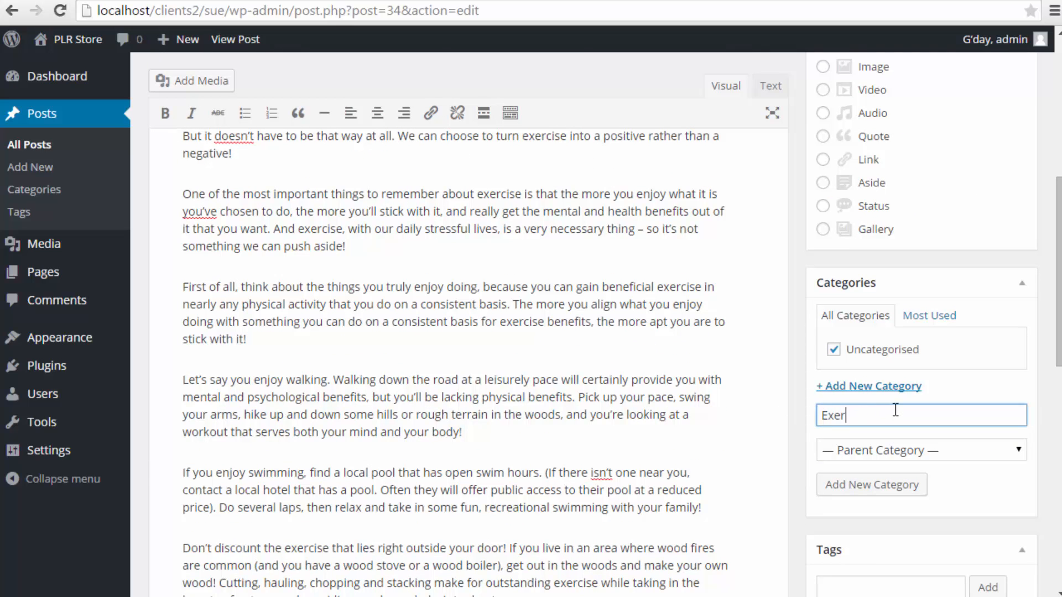
type("cise")
left_click(873, 485)
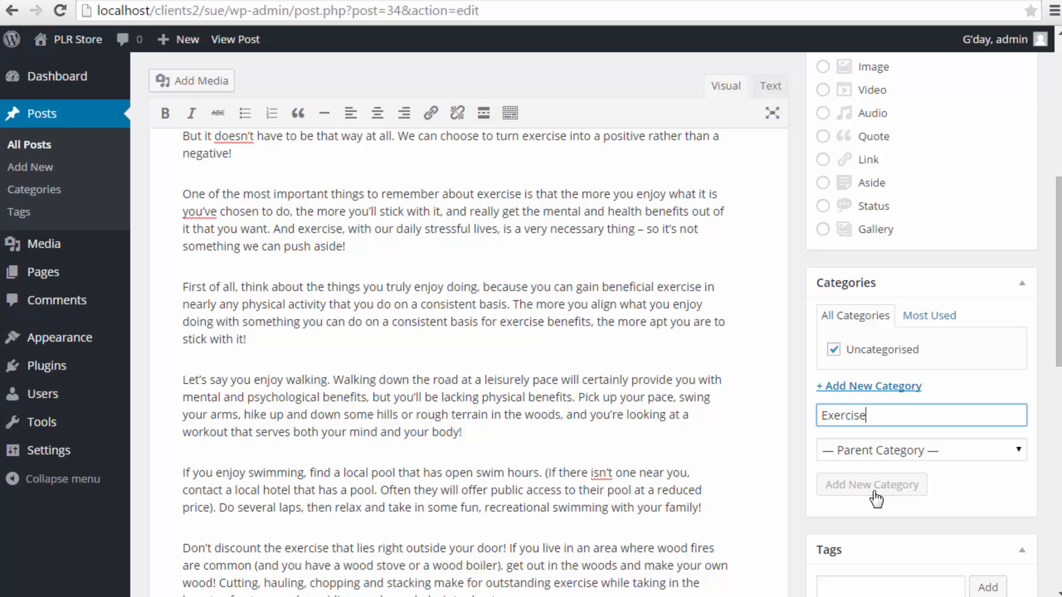
left_click(833, 369)
Add the tags exercise, weights and food to the post and update it
scroll(896, 421, "down", 5)
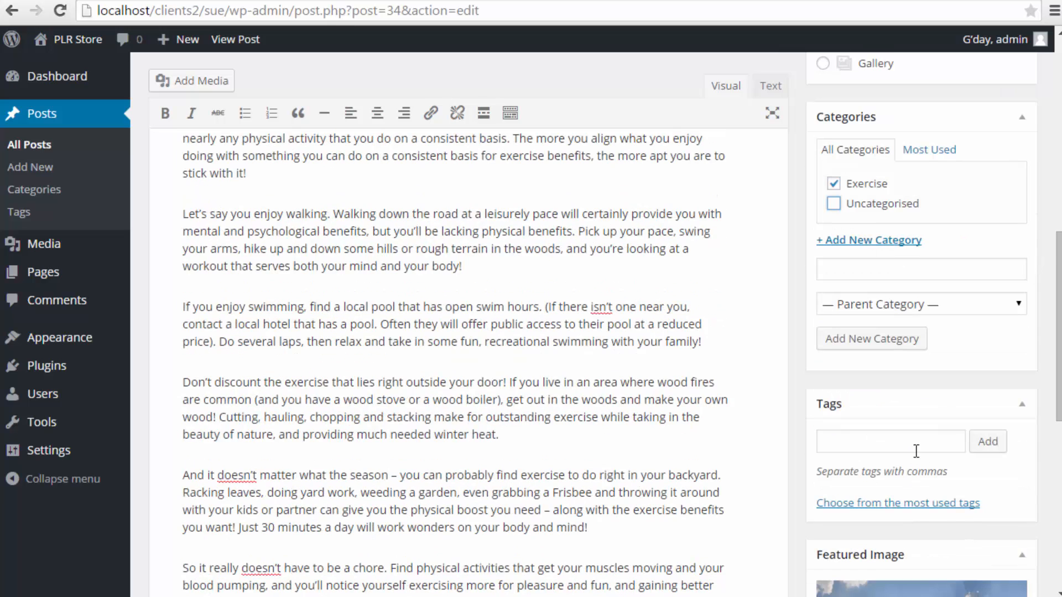
left_click(904, 363)
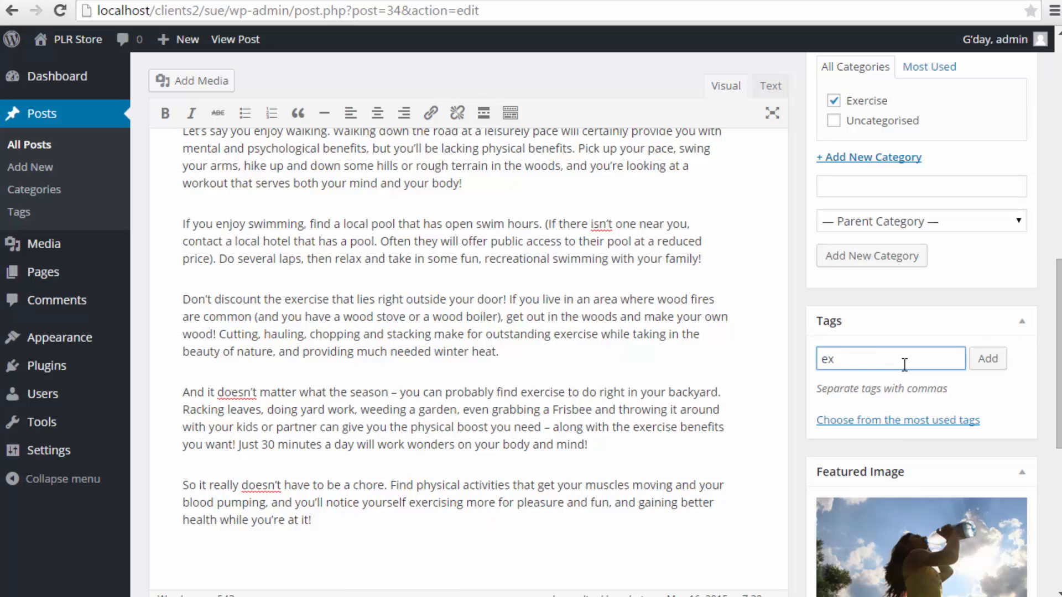
type("exercise,")
type("weights,food")
left_click(987, 358)
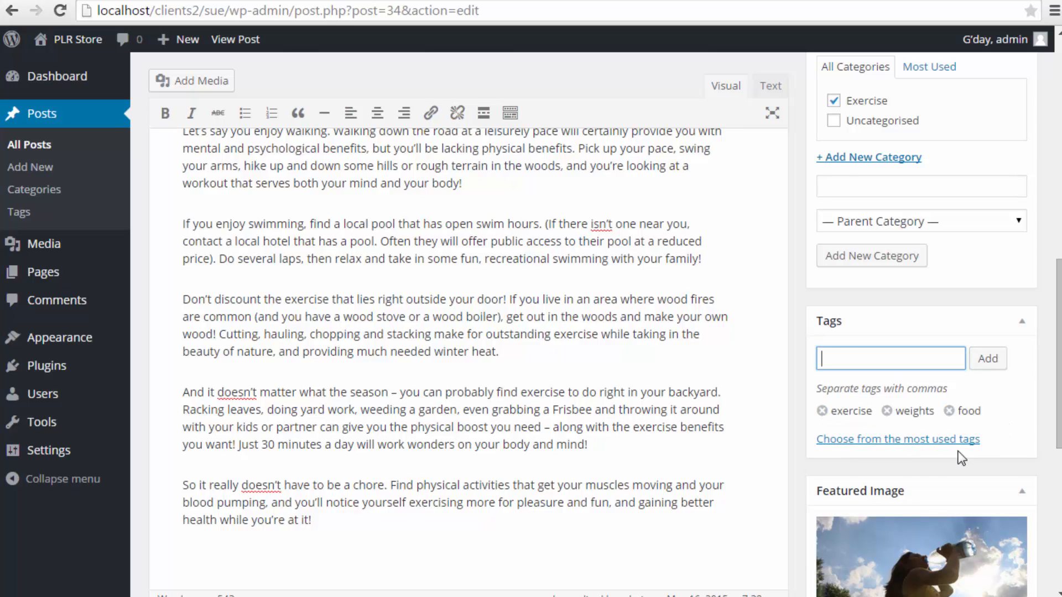
scroll(913, 346, "up", 10)
left_click(983, 213)
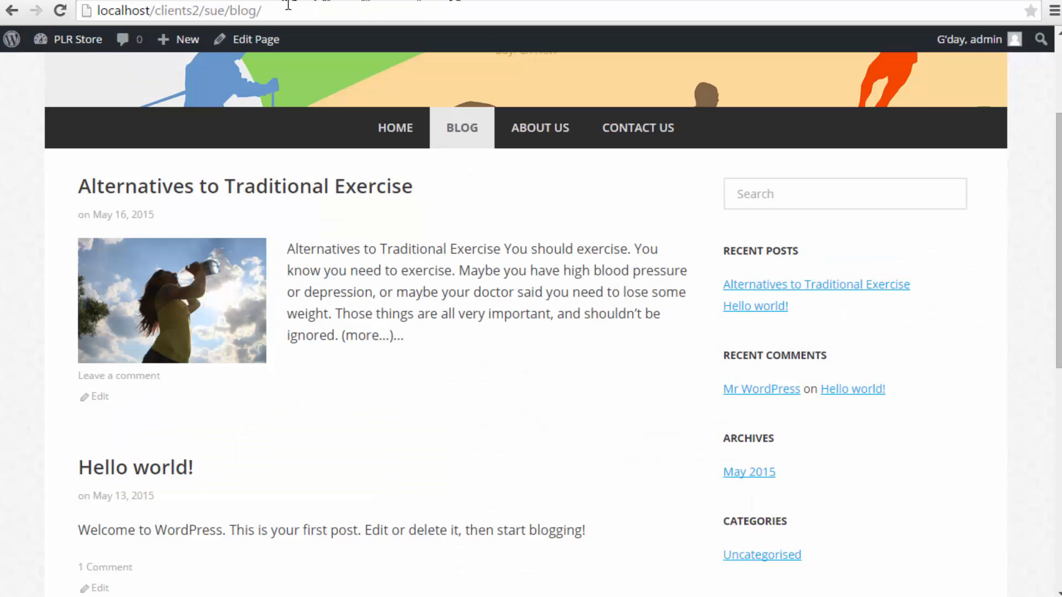
Open the Alternatives to Traditional Exercise post from the blog page and examine its image, category, tags and footer
left_click(281, 191)
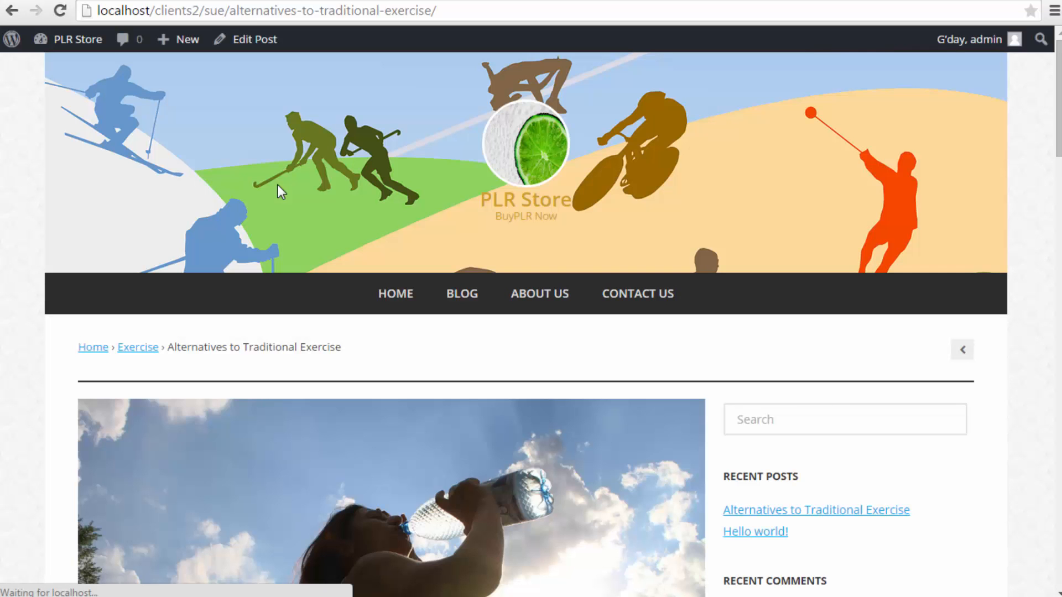
scroll(292, 301, "down", 1)
scroll(288, 289, "down", 3)
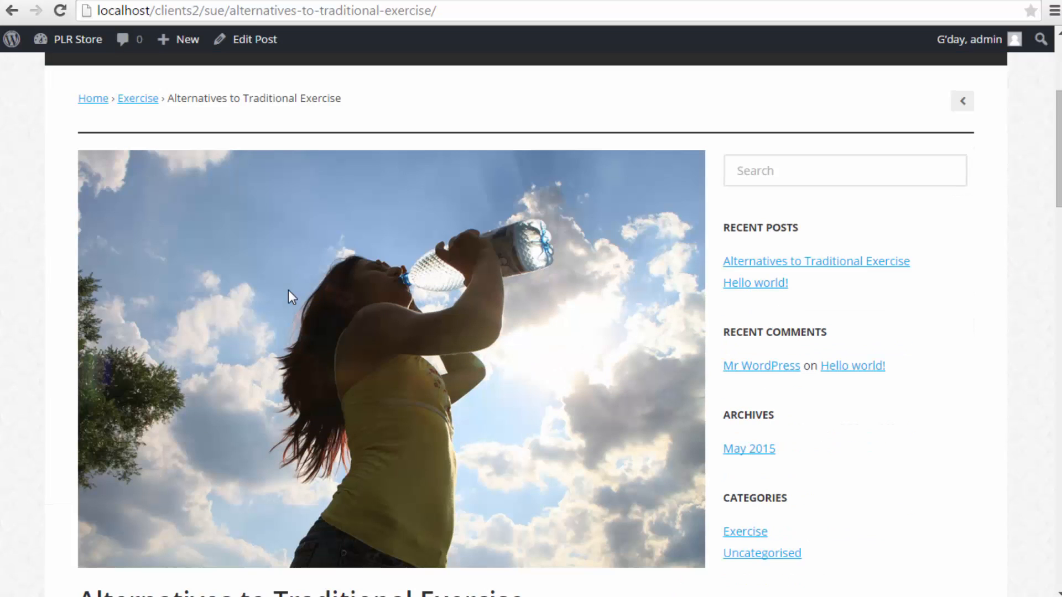
scroll(288, 284, "down", 4)
scroll(288, 279, "up", 3)
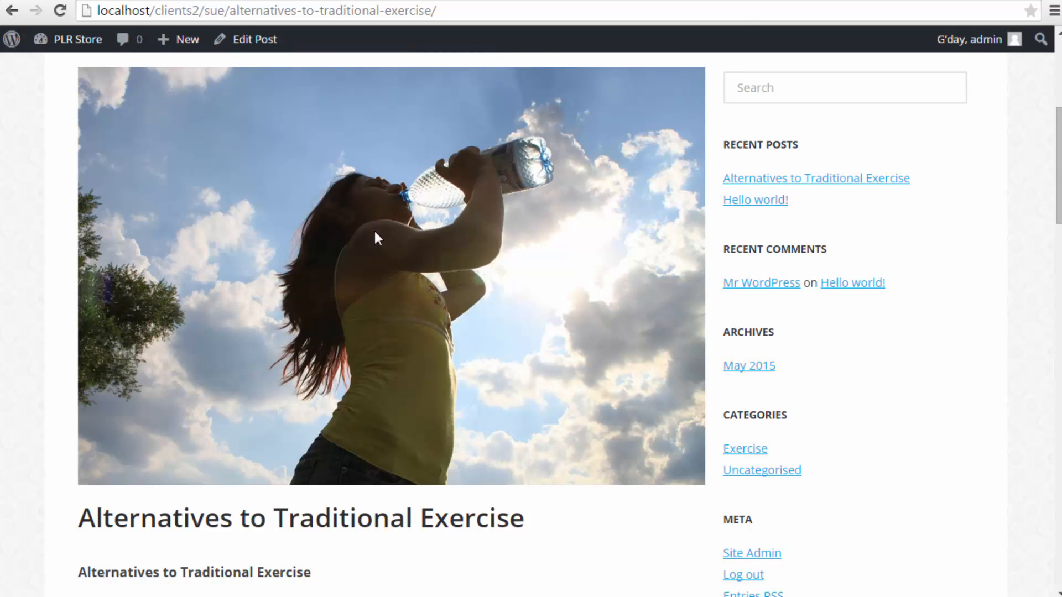
scroll(384, 326, "up", 5)
scroll(365, 315, "down", 14)
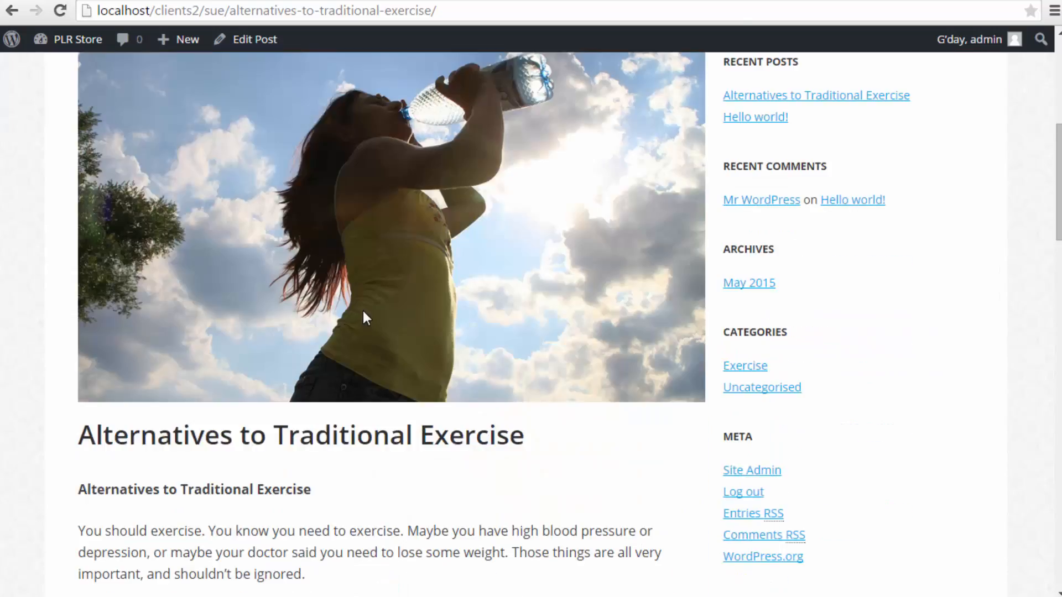
scroll(362, 307, "down", 14)
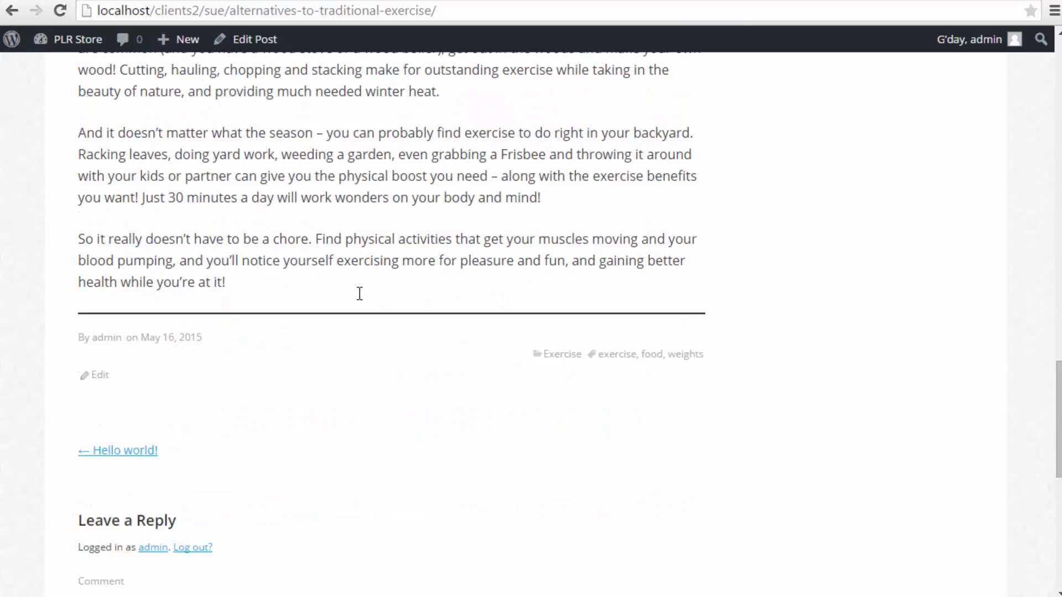
scroll(358, 299, "down", 7)
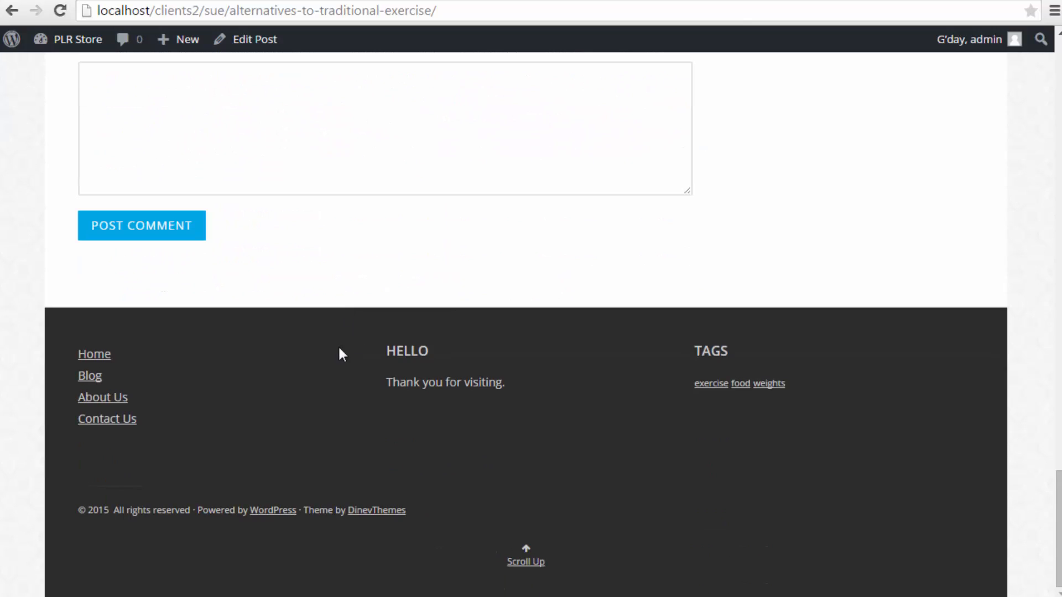
Review the post page's sidebar, open the food tag archive from the footer, and view the Exercise category archive
scroll(339, 349, "up", 20)
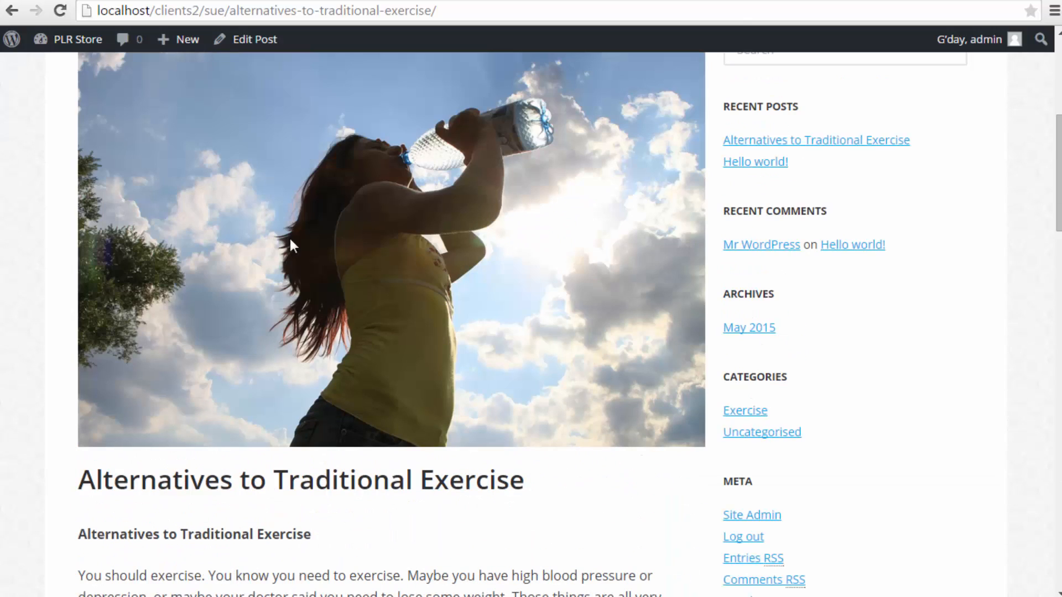
scroll(813, 244, "up", 3)
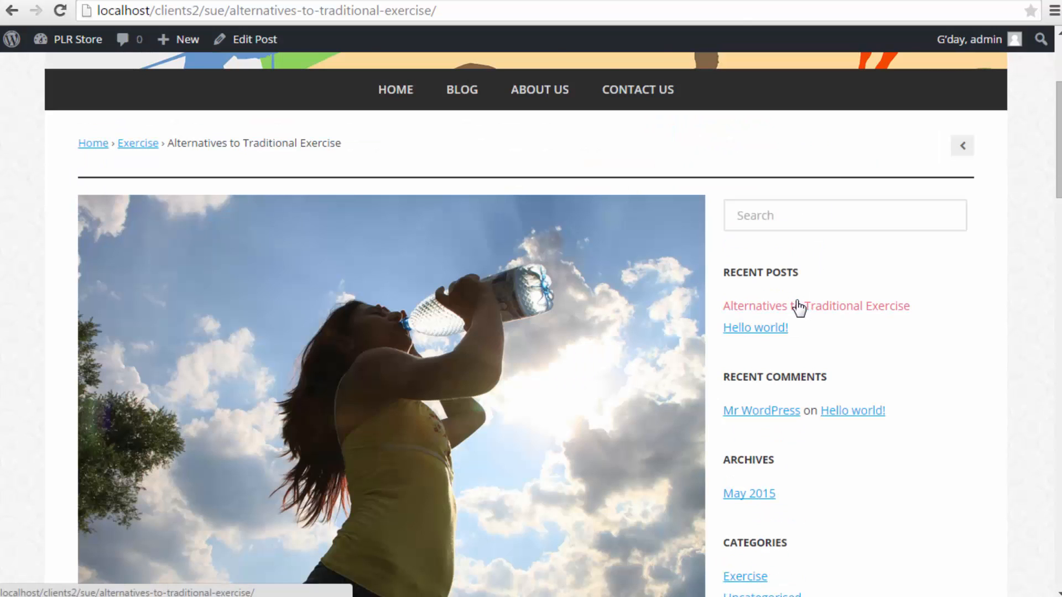
scroll(799, 303, "up", 3)
scroll(794, 307, "down", 20)
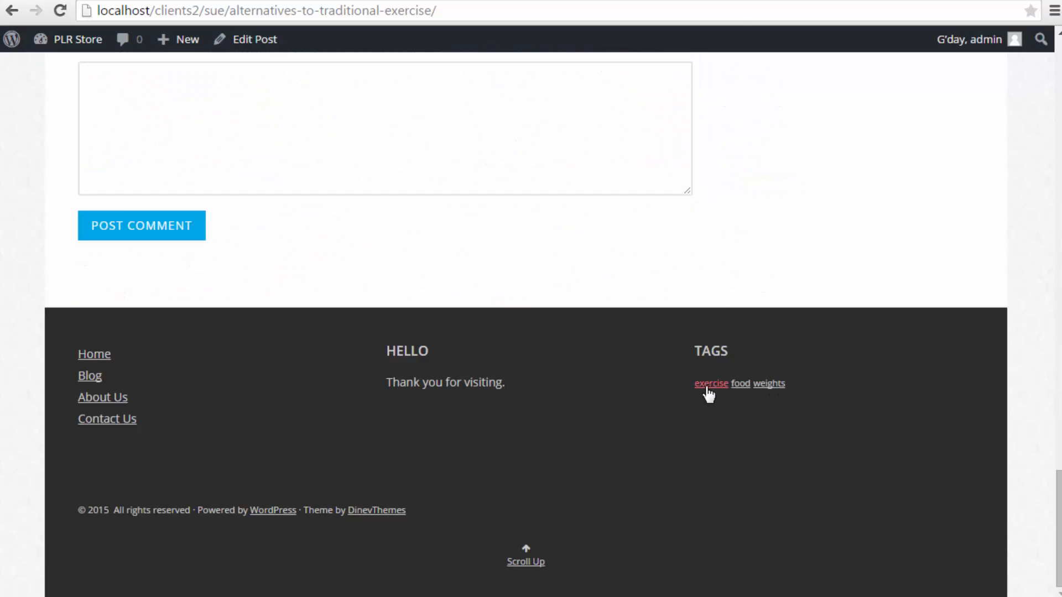
left_click(738, 377)
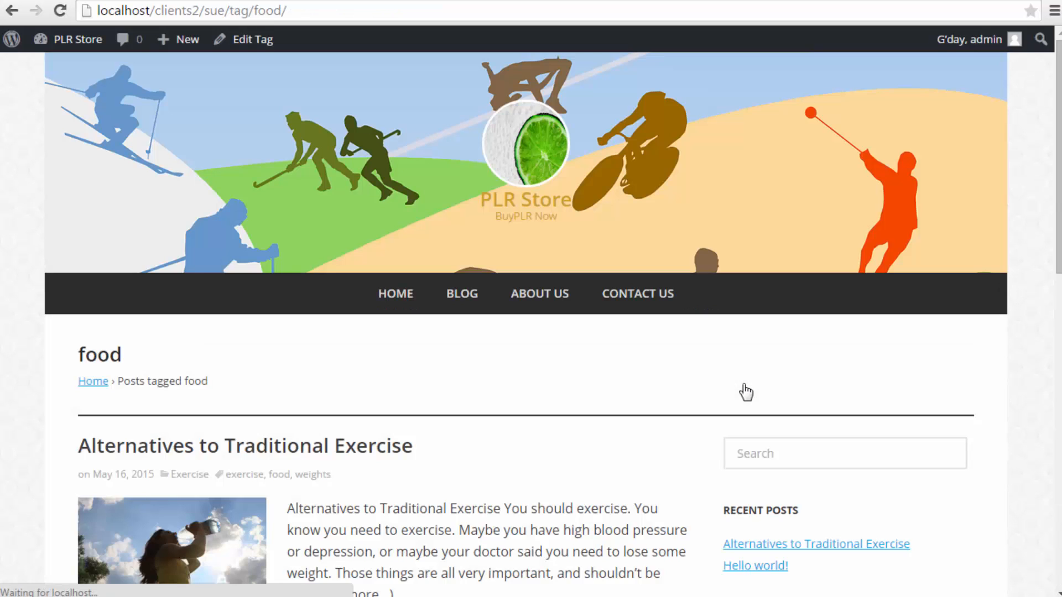
scroll(730, 364, "down", 5)
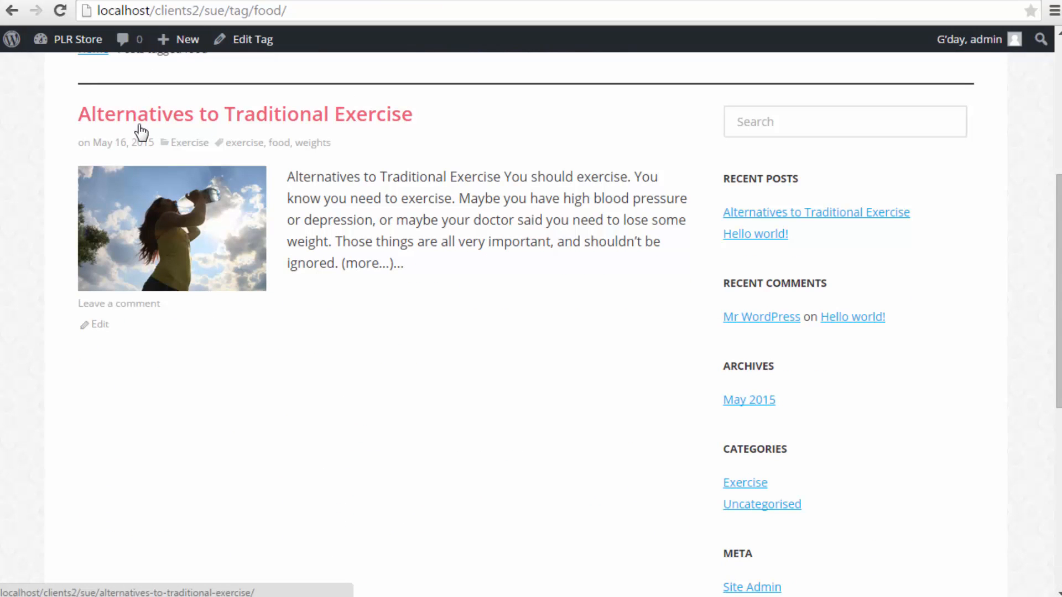
left_click(182, 147)
scroll(267, 332, "down", 4)
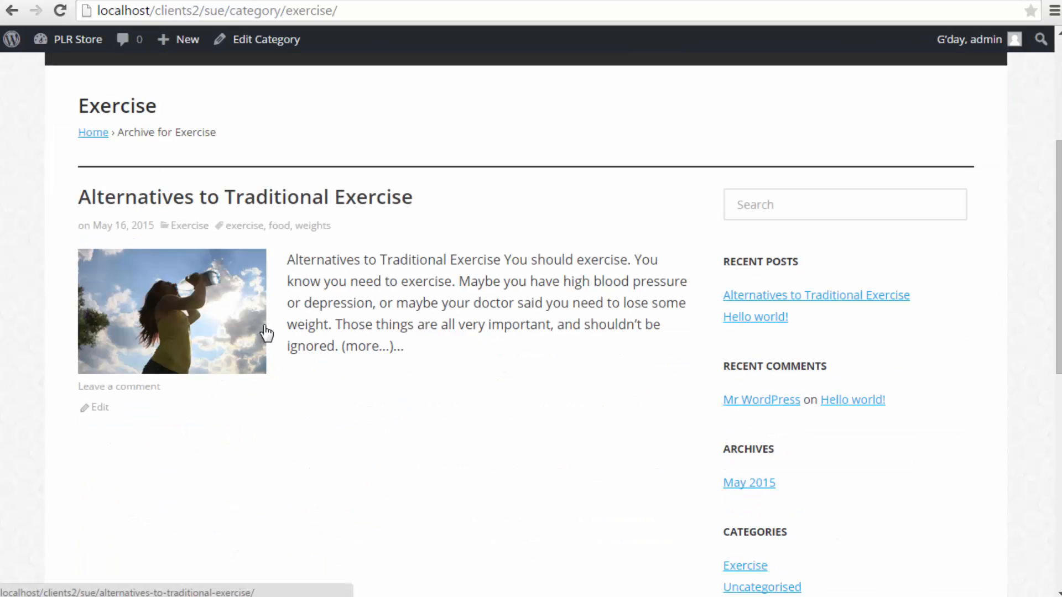